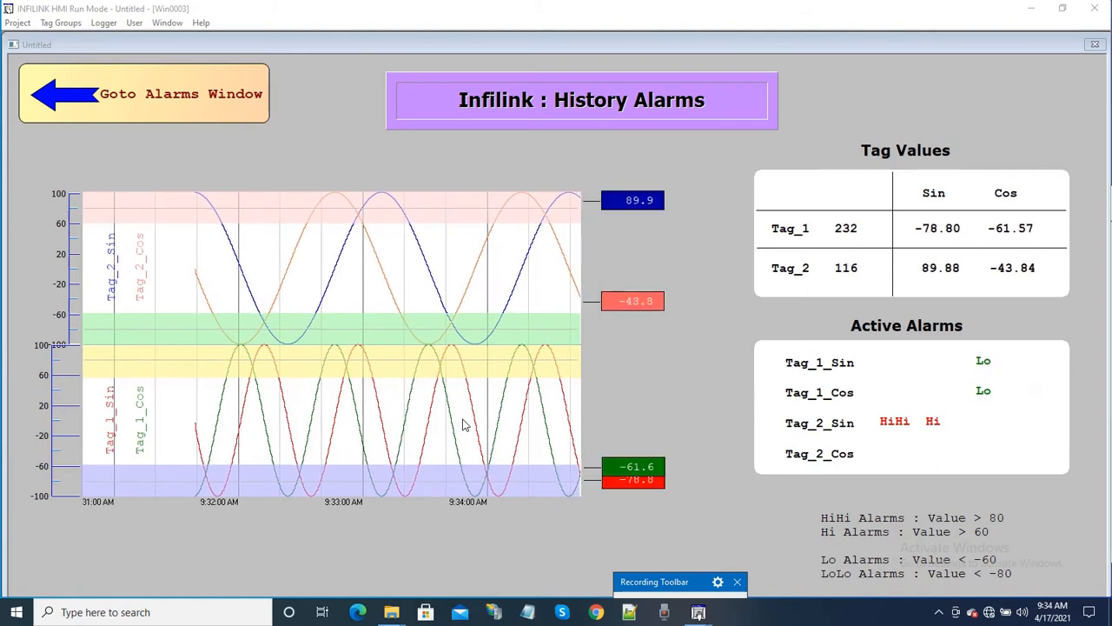
Open the historical alarms window and limit the alarm types in the alarm history filter to HiHi only
{"action": "left_click", "coordinate": [111, 115]}
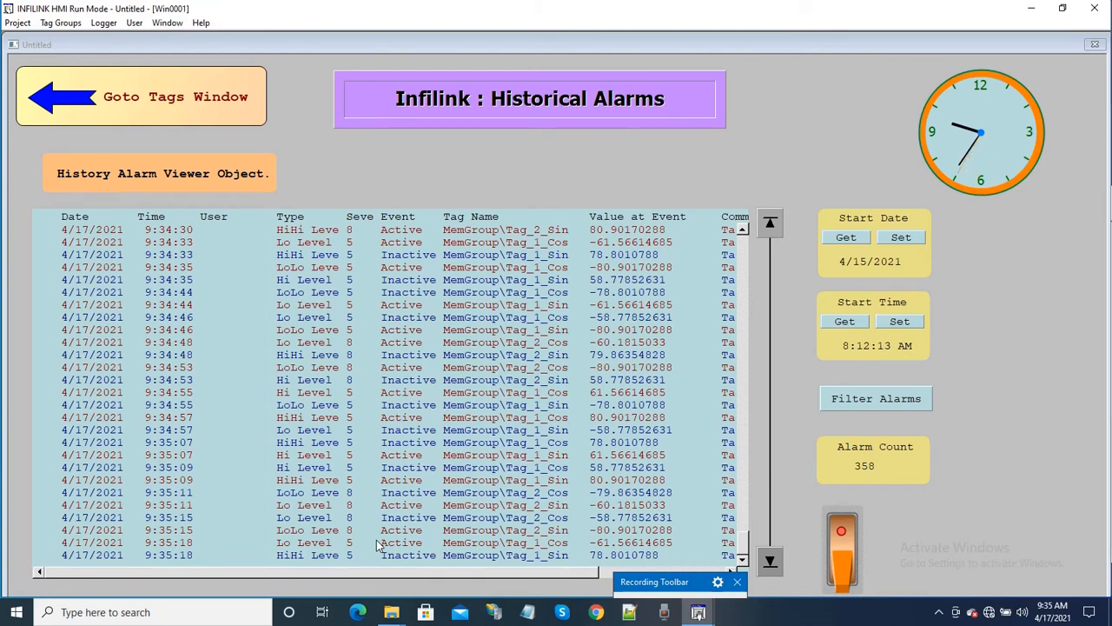
{"action": "scroll", "coordinate": [379, 545], "scroll_direction": "down", "scroll_amount": 3}
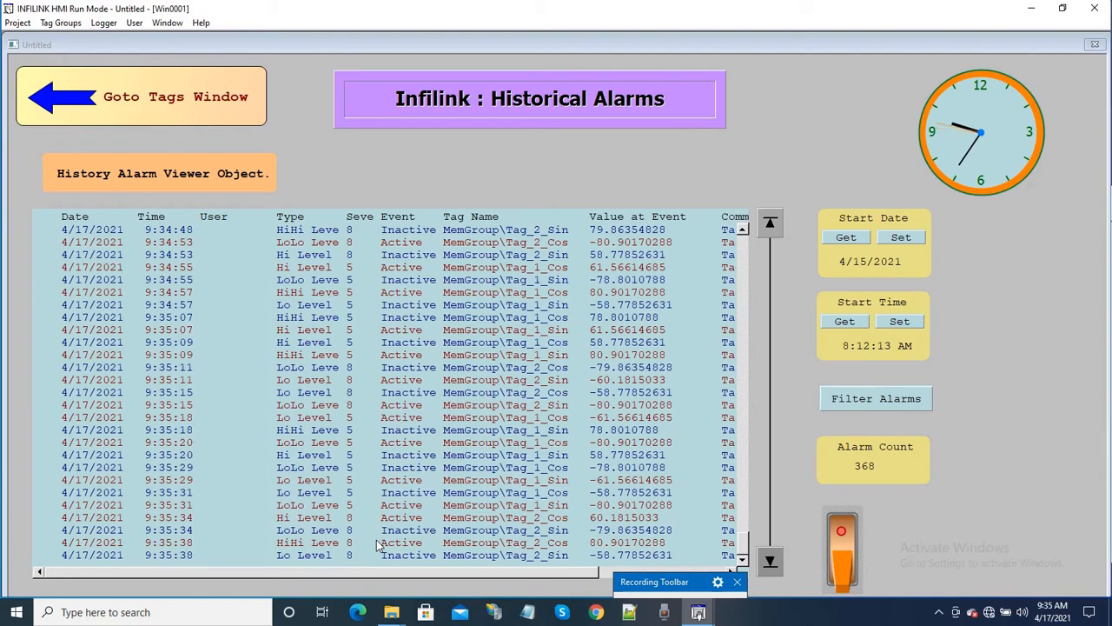
{"action": "left_click", "coordinate": [886, 397]}
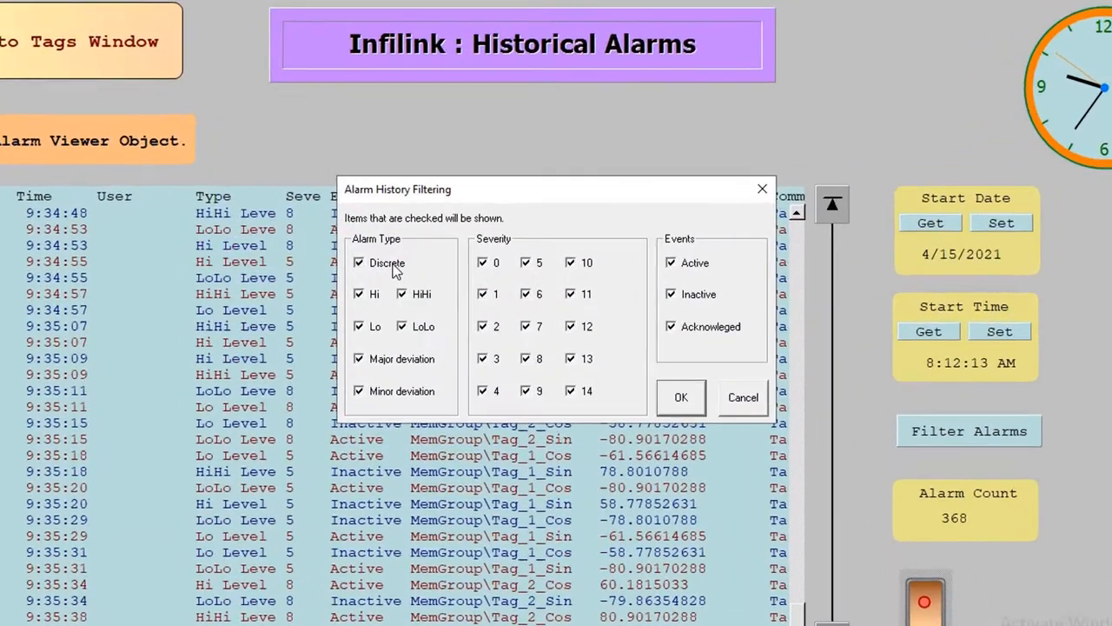
{"action": "left_click", "coordinate": [392, 266]}
{"action": "left_click", "coordinate": [392, 293]}
{"action": "left_click", "coordinate": [286, 342]}
{"action": "left_click", "coordinate": [346, 341]}
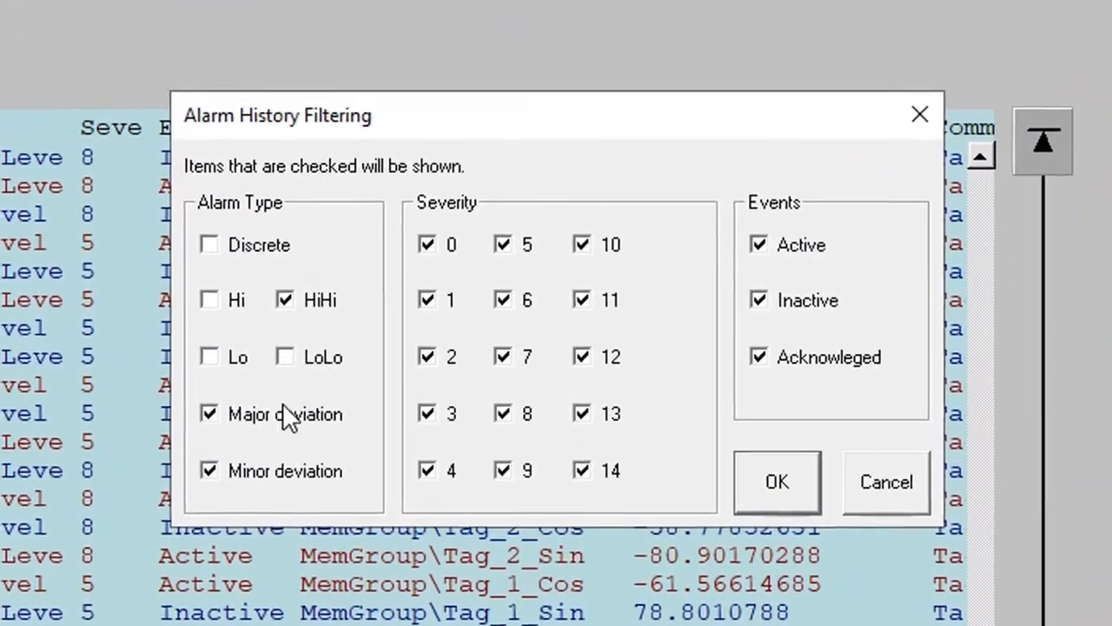
{"action": "left_click", "coordinate": [288, 386]}
{"action": "left_click", "coordinate": [263, 489]}
Restrict the severities in the alarm history filter to 8 only and apply the filter
{"action": "left_click", "coordinate": [416, 287]}
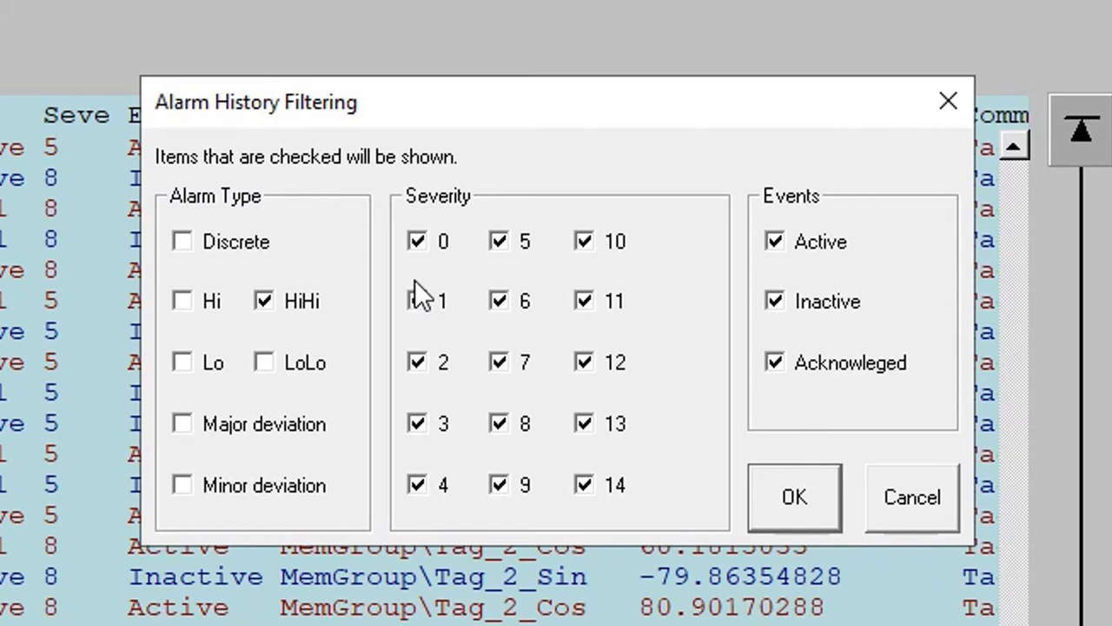
{"action": "left_click", "coordinate": [416, 295]}
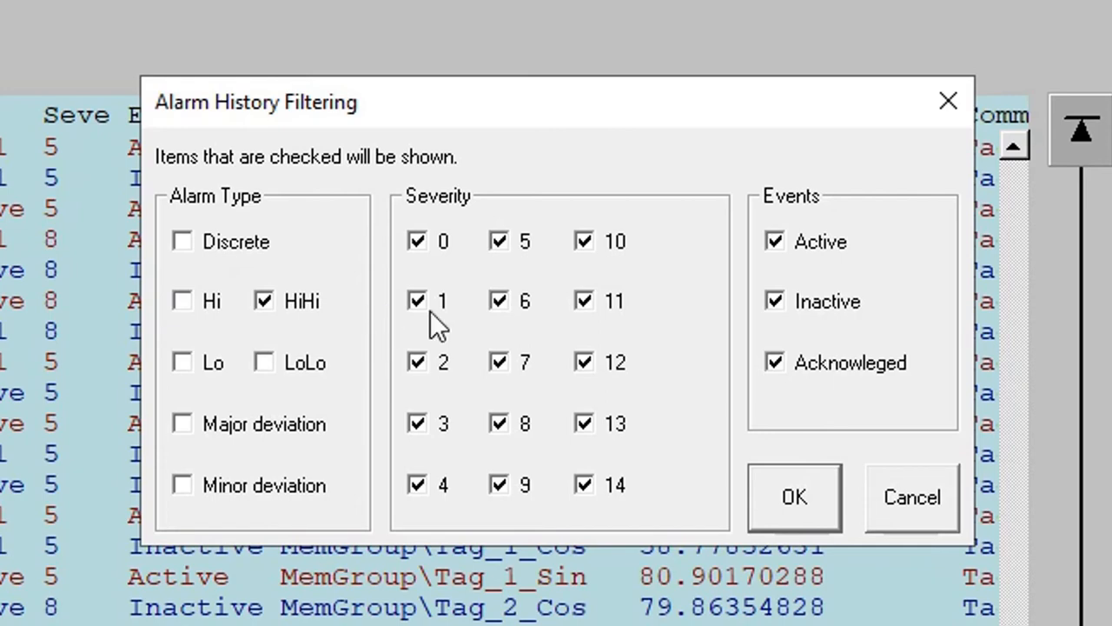
{"action": "left_click", "coordinate": [435, 241]}
{"action": "left_click", "coordinate": [504, 246]}
{"action": "left_click", "coordinate": [587, 246]}
{"action": "left_click", "coordinate": [430, 299]}
{"action": "left_click", "coordinate": [526, 308]}
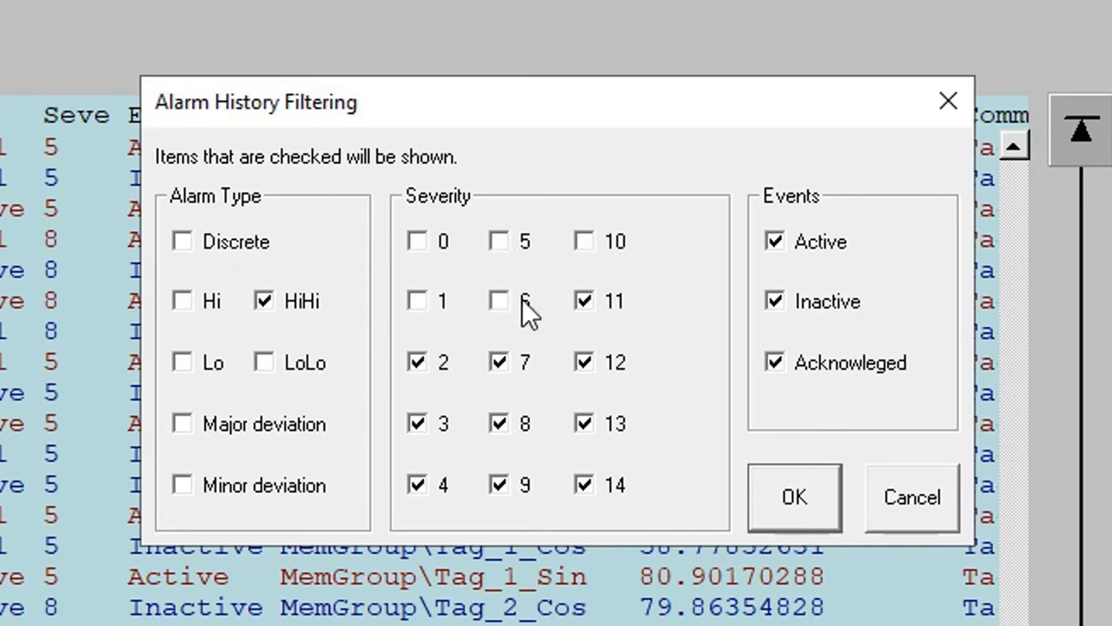
{"action": "left_click", "coordinate": [435, 365]}
{"action": "left_click", "coordinate": [509, 372]}
{"action": "left_click", "coordinate": [586, 368]}
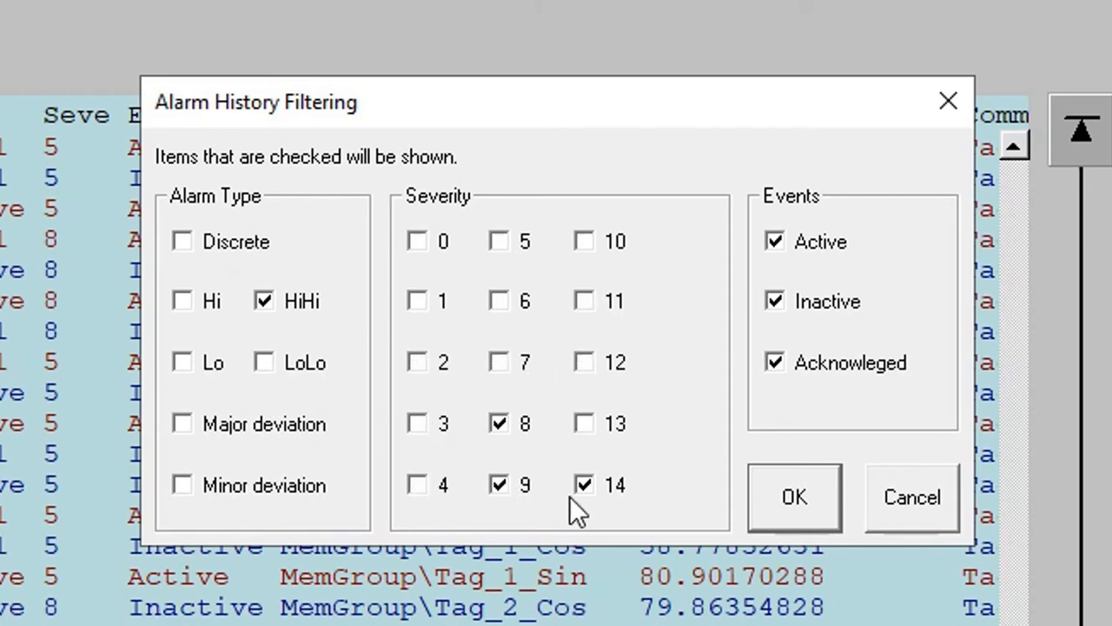
{"action": "left_click", "coordinate": [597, 487]}
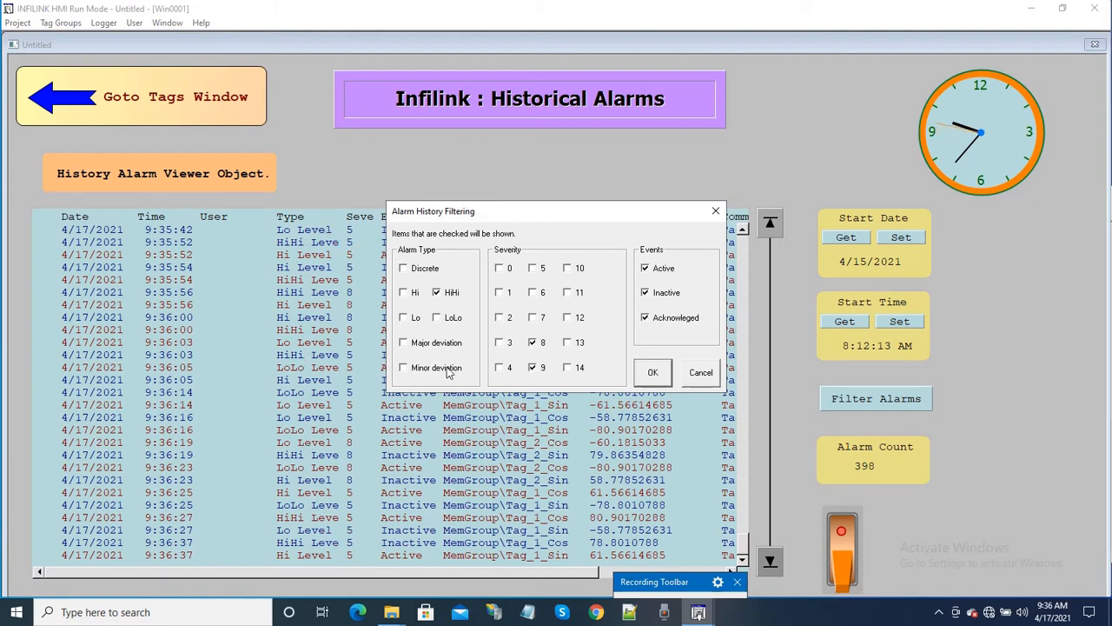
{"action": "left_click", "coordinate": [533, 369]}
{"action": "left_click", "coordinate": [651, 374]}
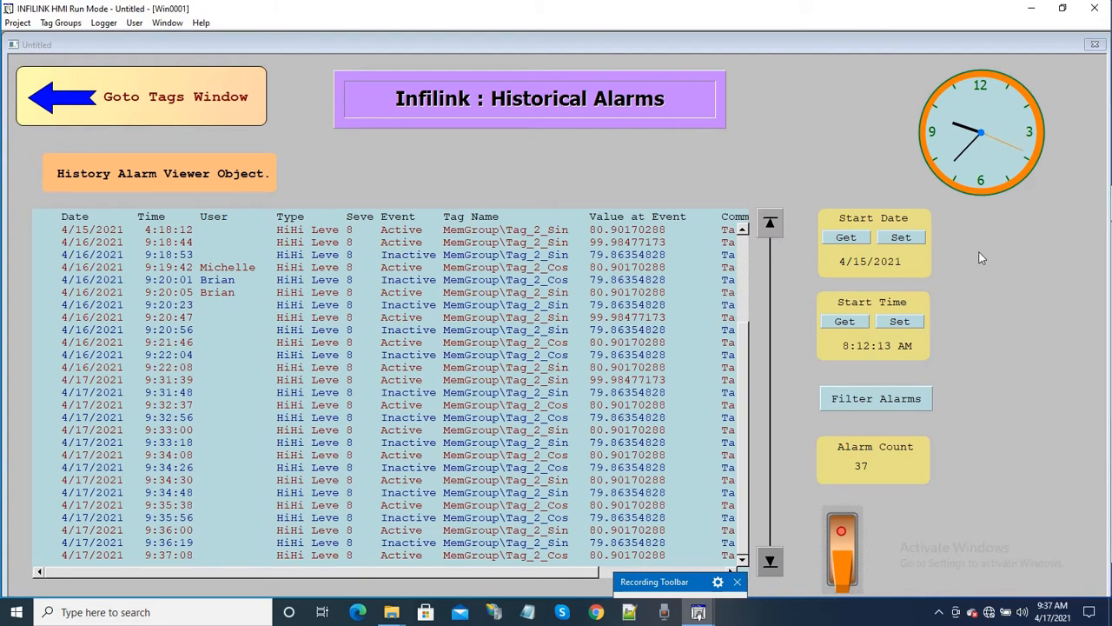
Flip the rocker switch beneath the alarm count and jump to the first entry of the alarm list
{"action": "left_click", "coordinate": [771, 227]}
{"action": "left_click", "coordinate": [770, 224]}
{"action": "left_click", "coordinate": [841, 549]}
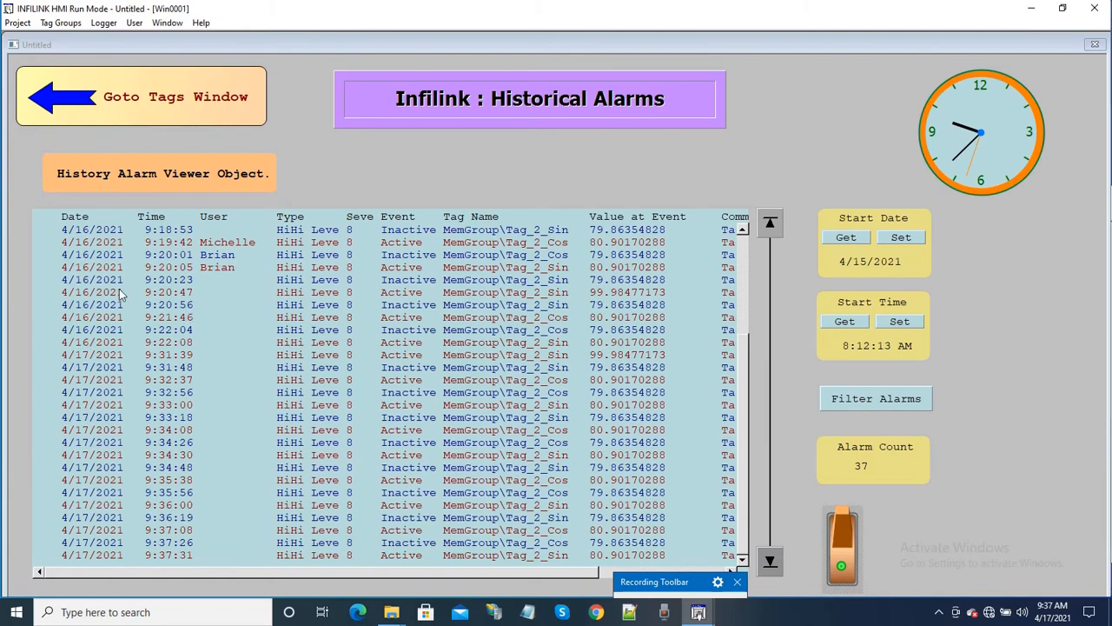
{"action": "left_click", "coordinate": [781, 225]}
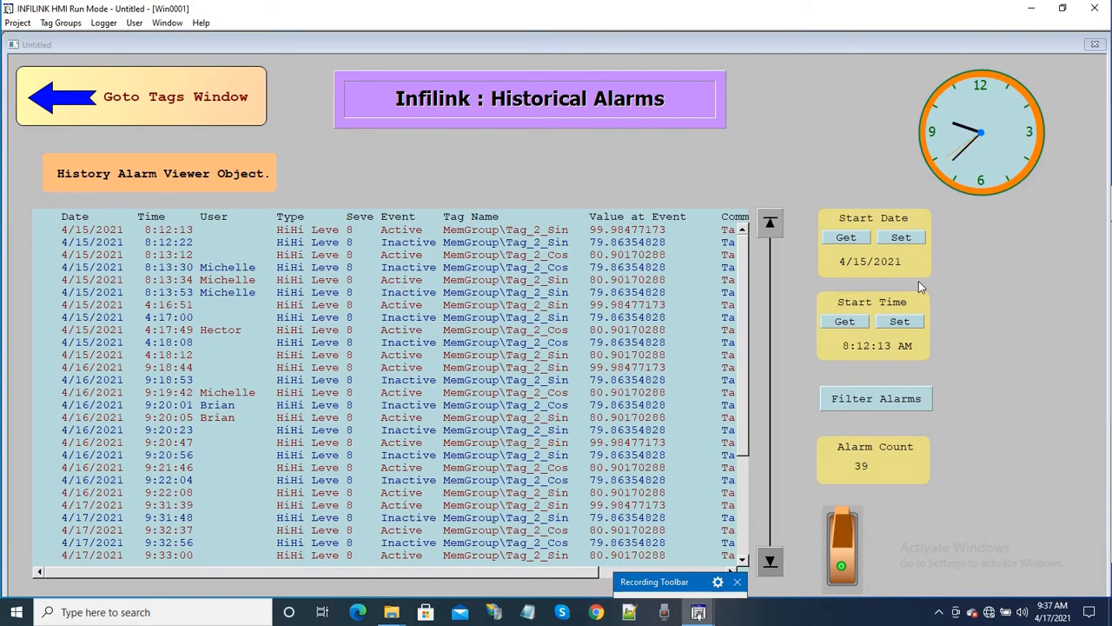
Change the alarm start date to 4/16/2021
{"action": "left_click", "coordinate": [858, 272]}
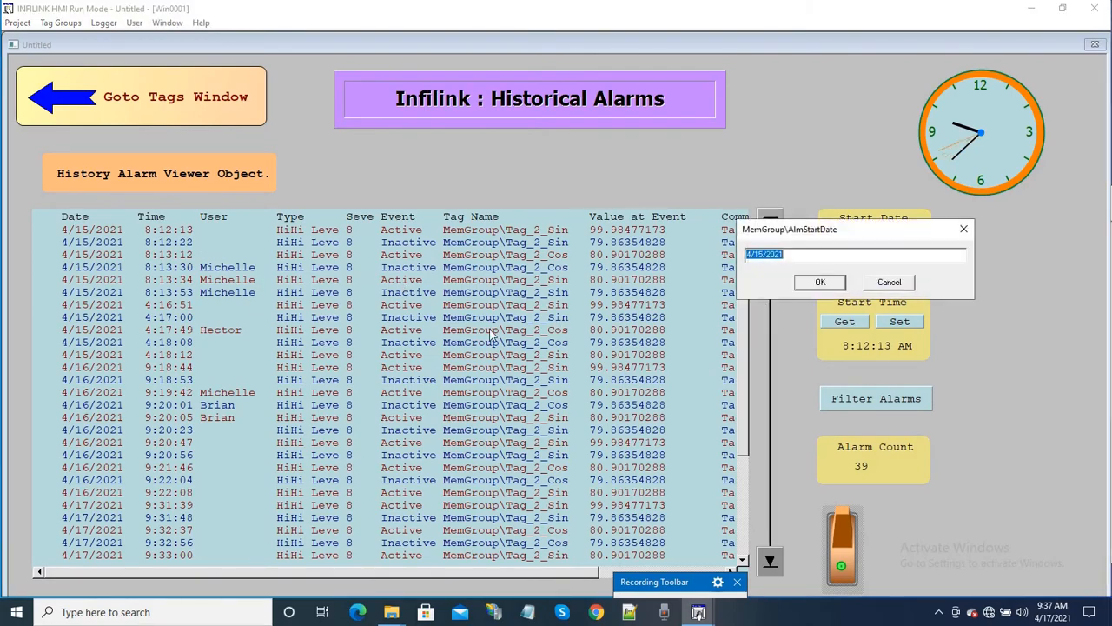
{"action": "left_click", "coordinate": [813, 259]}
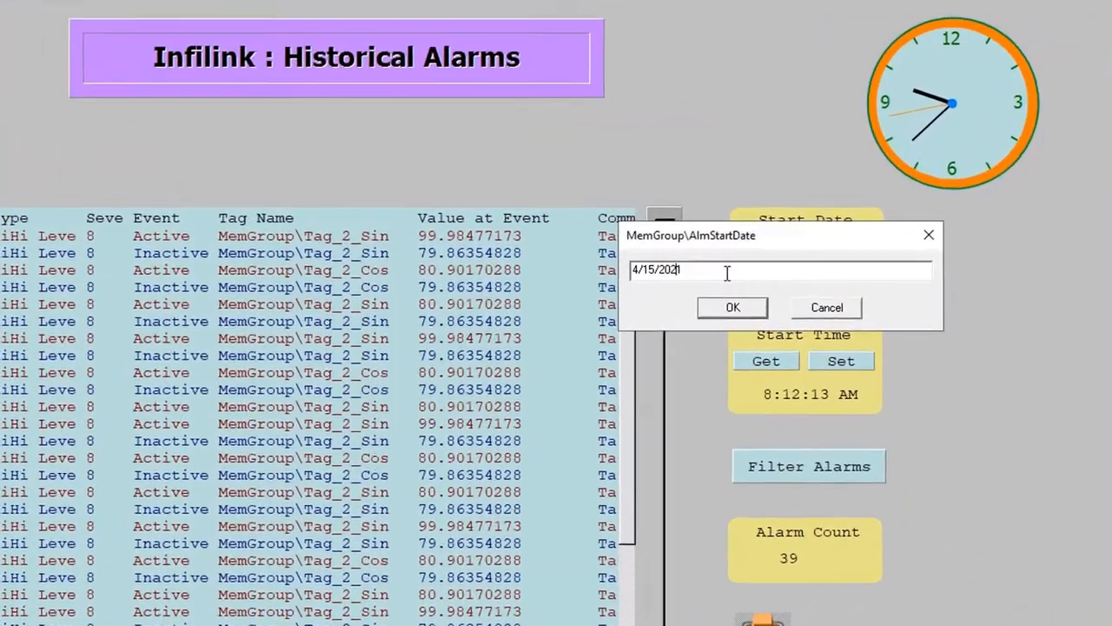
{"action": "key", "text": "BackSpace"}
{"action": "type", "text": "6"}
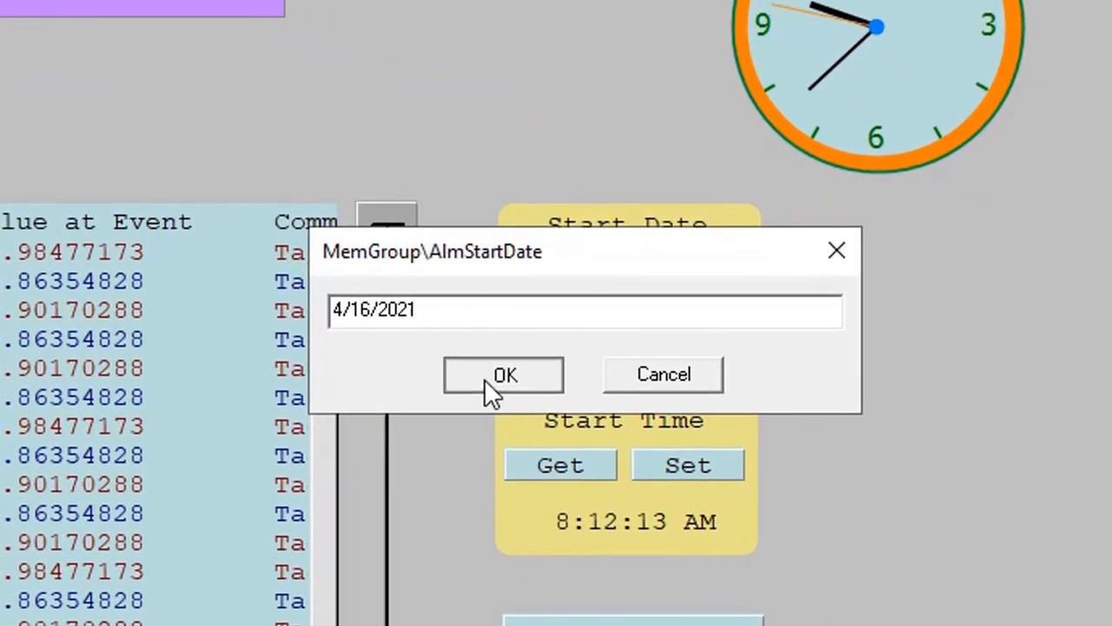
{"action": "left_click", "coordinate": [489, 381]}
Change the alarm start time to 8:00:00 AM
{"action": "left_click", "coordinate": [649, 524]}
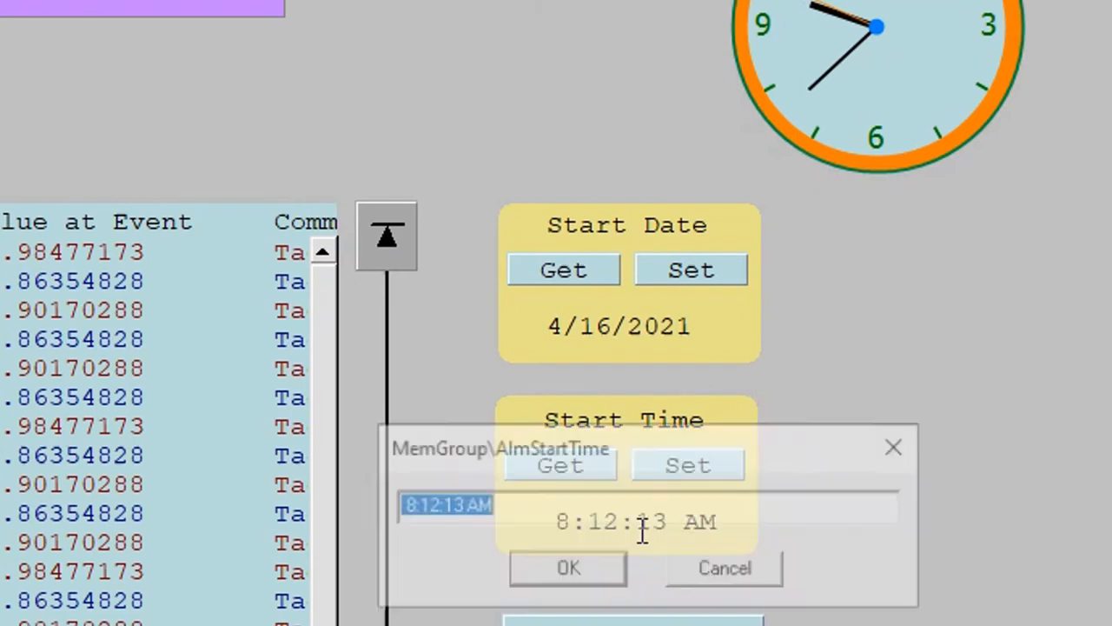
{"action": "left_click", "coordinate": [541, 509]}
{"action": "key", "text": "Left"}
{"action": "key", "text": "Left"}
{"action": "key", "text": "Left"}
{"action": "key", "text": "Left"}
{"action": "key", "text": "Left"}
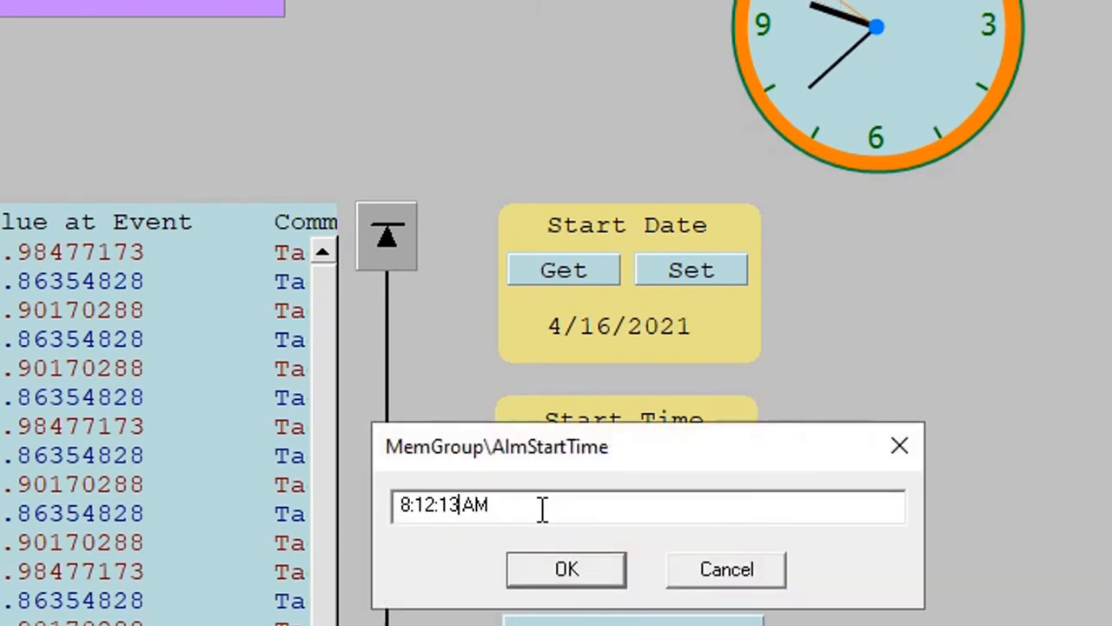
{"action": "key", "text": "BackSpace"}
{"action": "key", "text": "BackSpace"}
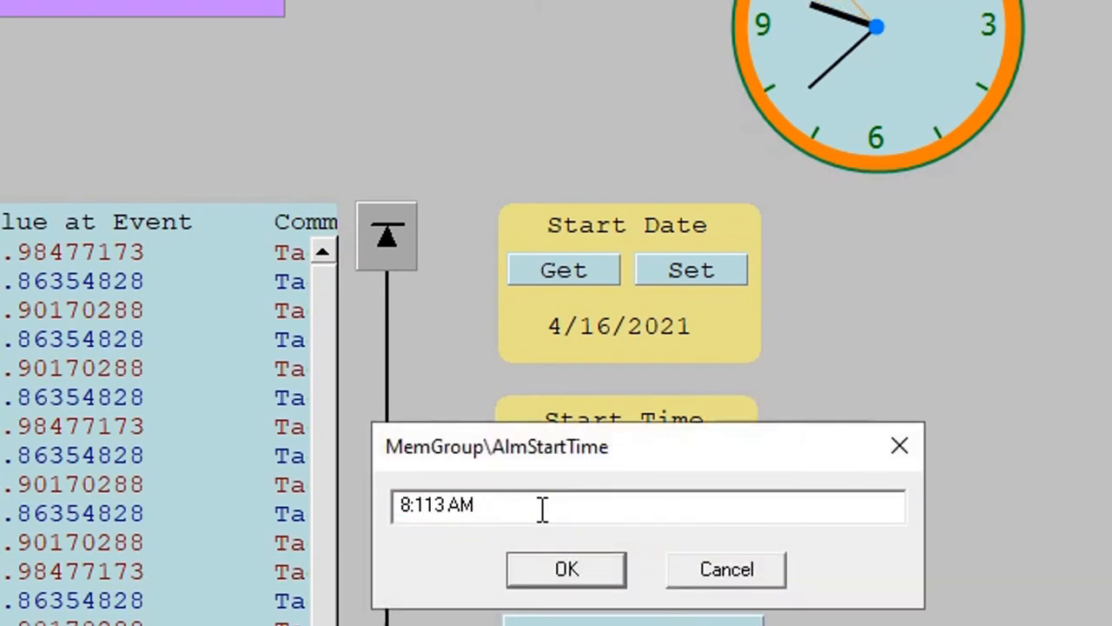
{"action": "key", "text": "BackSpace"}
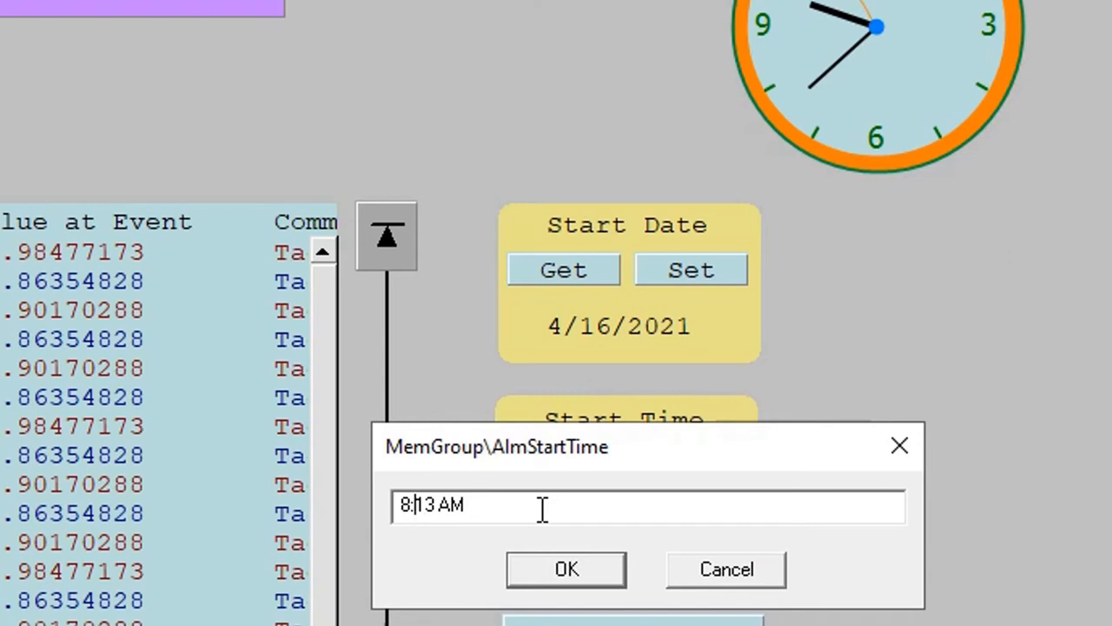
{"action": "type", "text": "00:"}
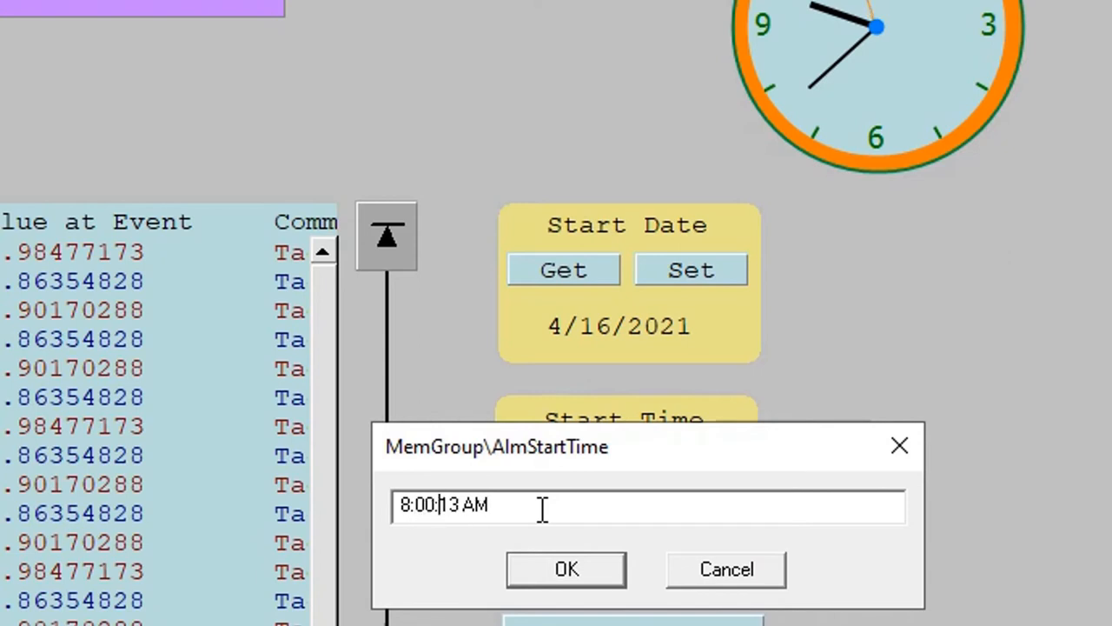
{"action": "key", "text": "Right"}
{"action": "key", "text": "Right"}
{"action": "key", "text": "BackSpace"}
{"action": "key", "text": "BackSpace"}
{"action": "type", "text": "00"}
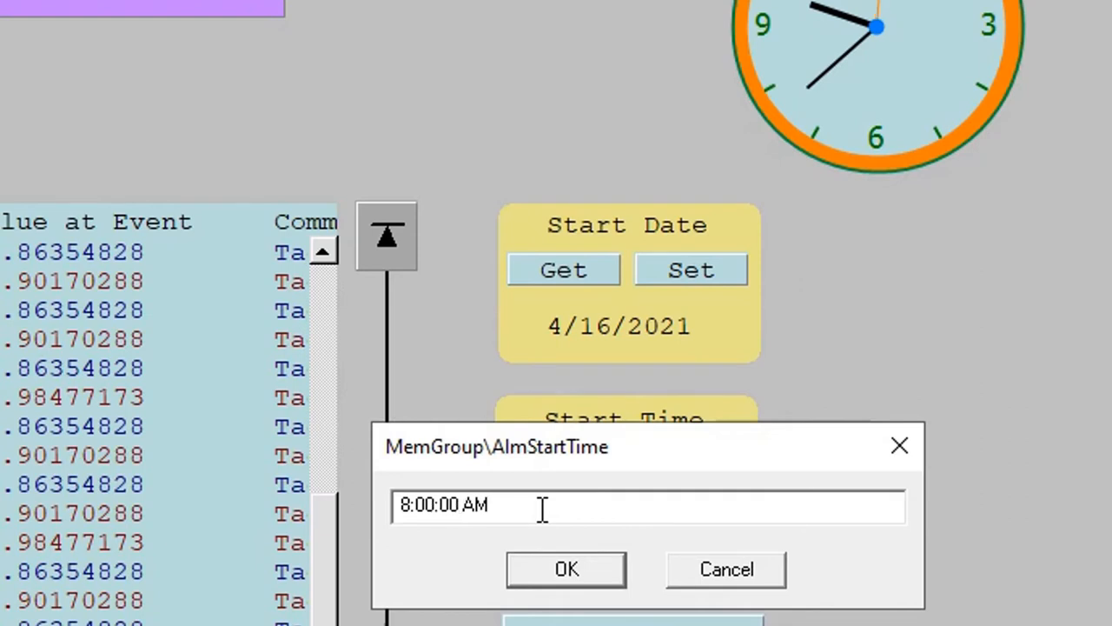
{"action": "left_click", "coordinate": [594, 566]}
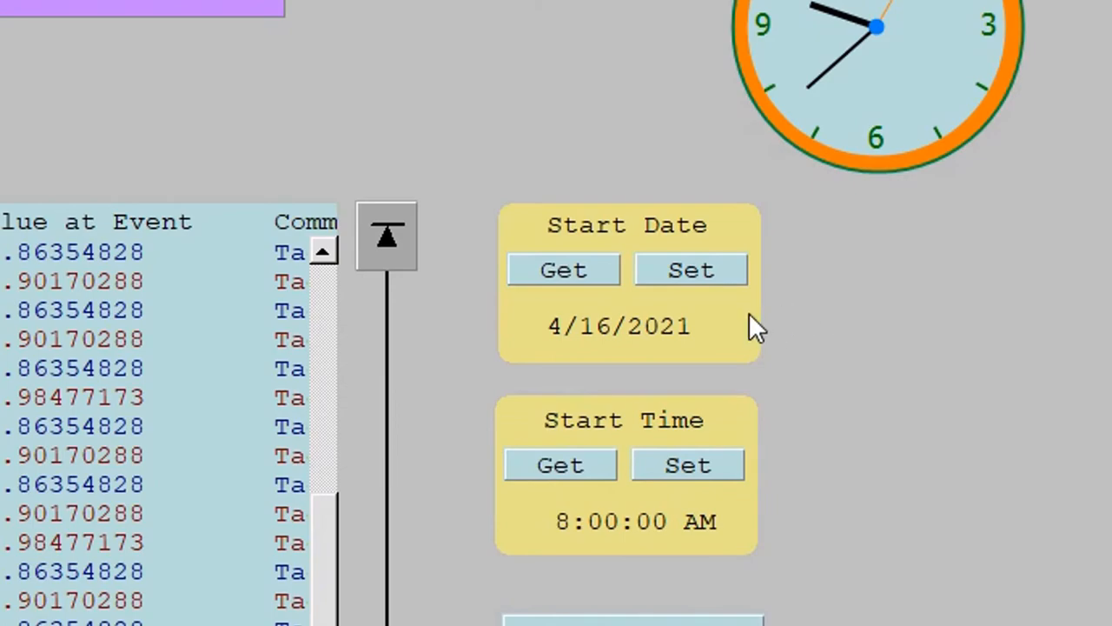
Apply the entered start date and start time to the history alarm viewer and look through the list from first to last entry
{"action": "left_click", "coordinate": [686, 280]}
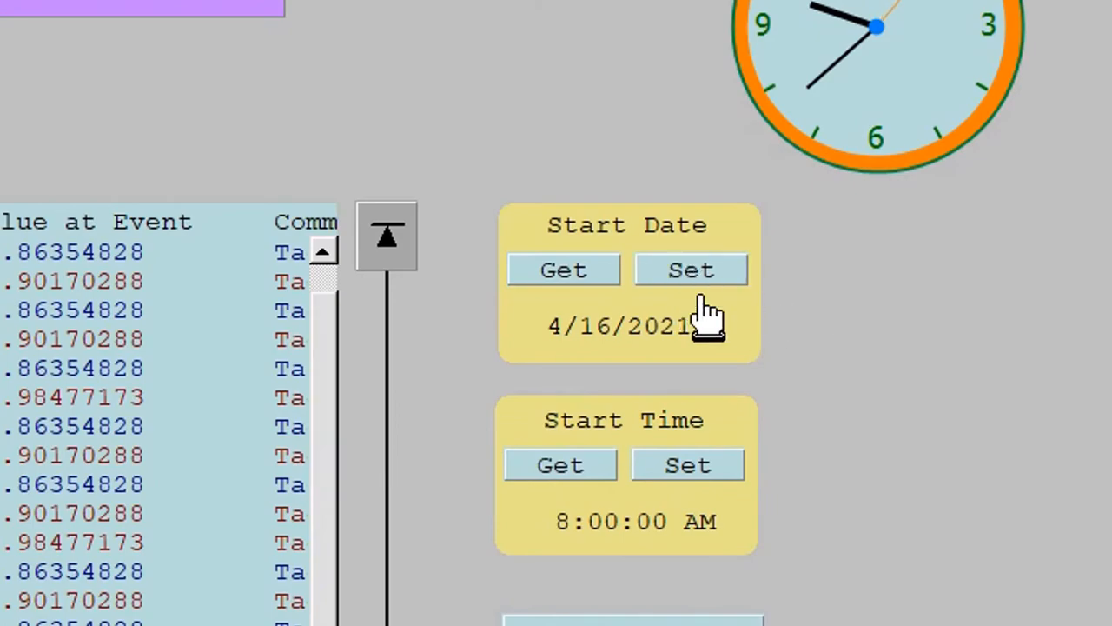
{"action": "left_click", "coordinate": [691, 467]}
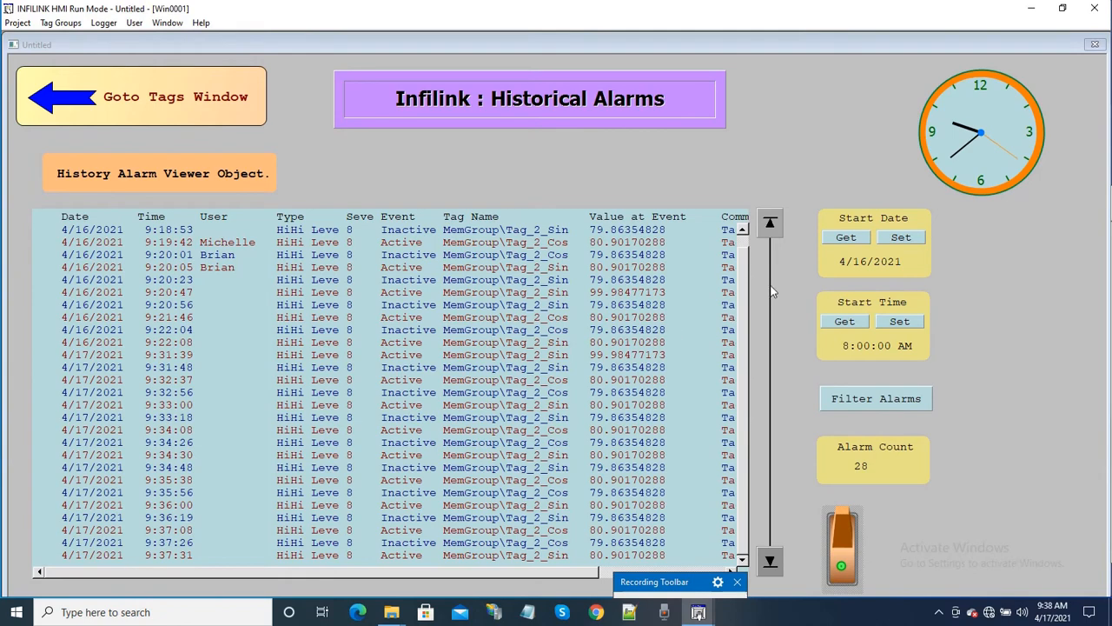
{"action": "left_click", "coordinate": [769, 224]}
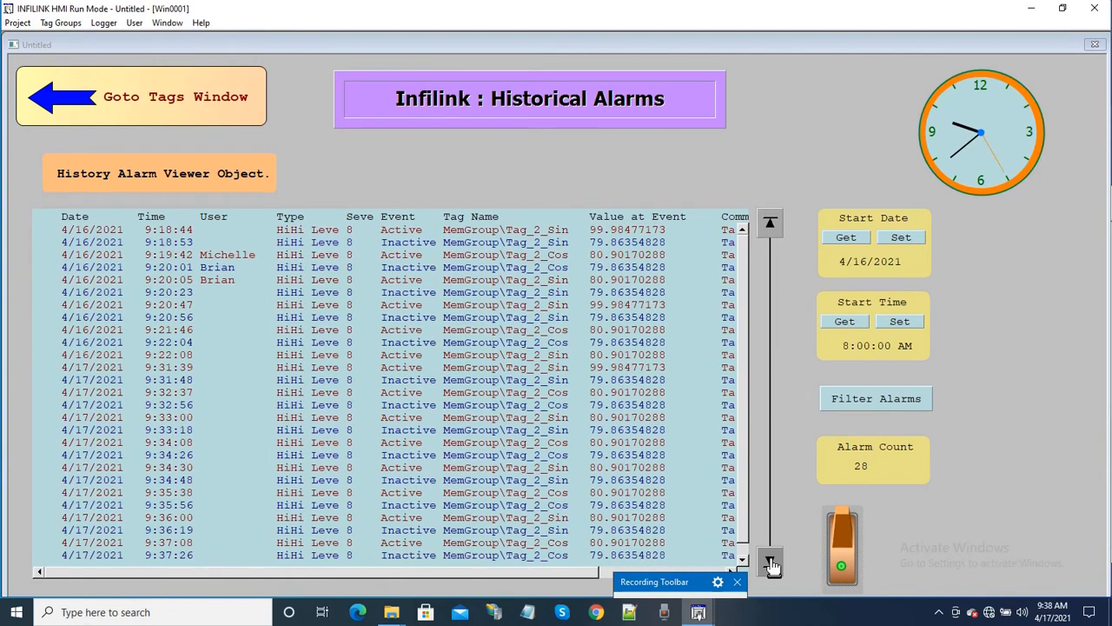
{"action": "left_click", "coordinate": [770, 563]}
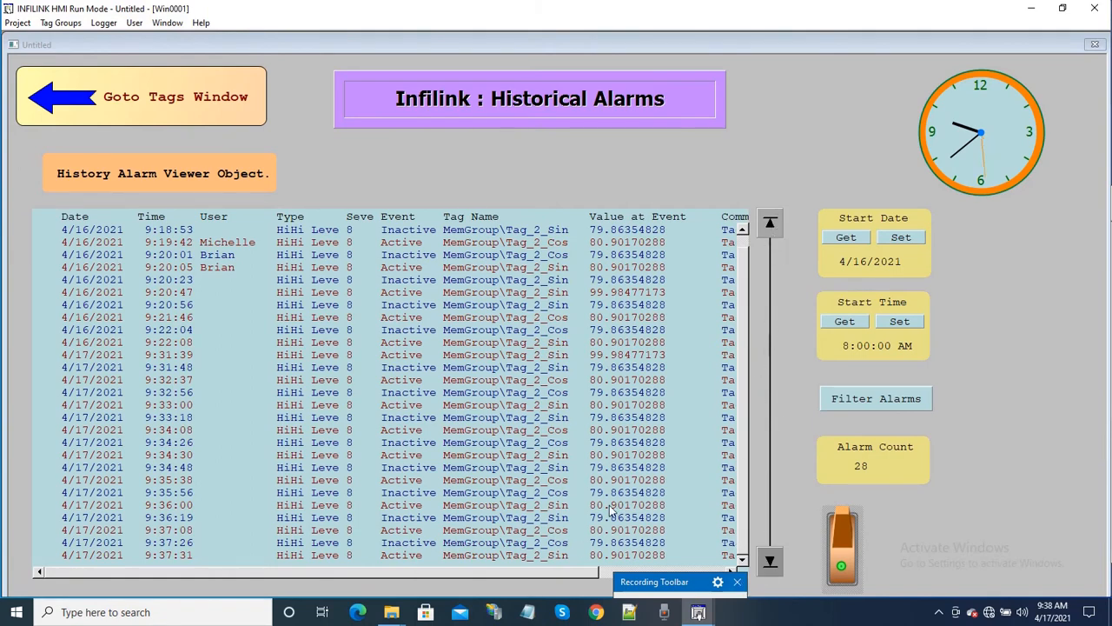
{"action": "left_click", "coordinate": [743, 232]}
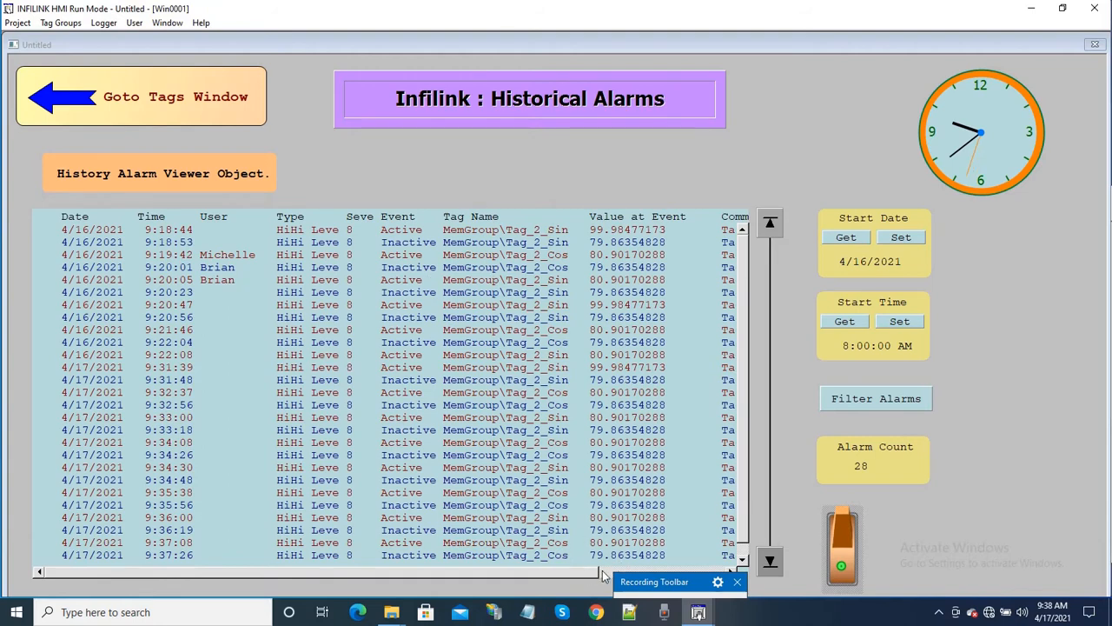
{"action": "left_click", "coordinate": [603, 575]}
{"action": "left_click", "coordinate": [73, 579]}
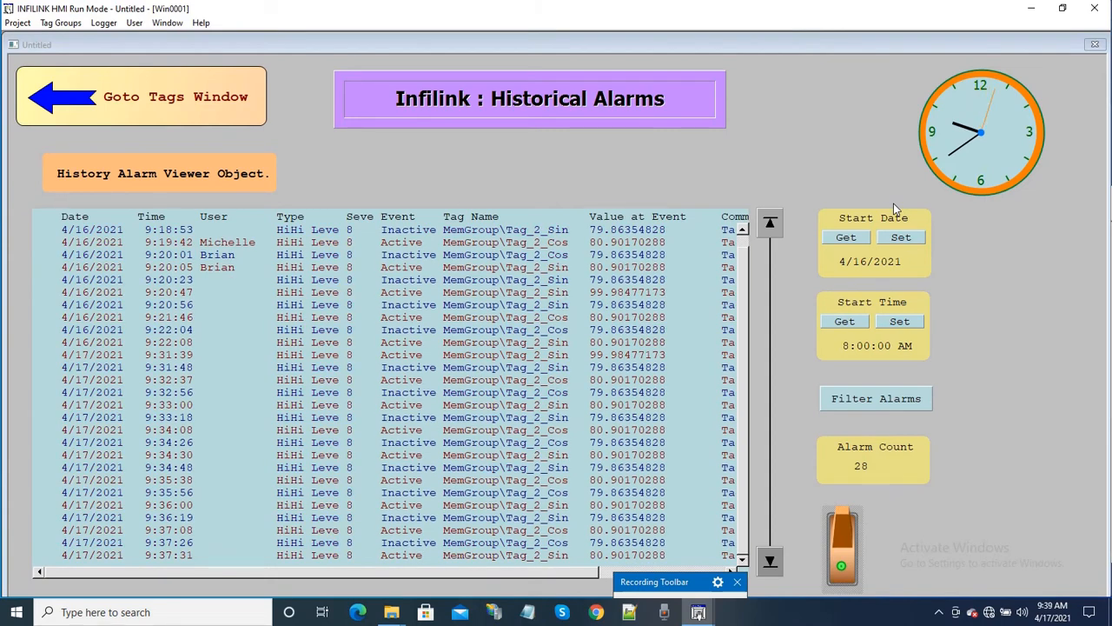
Look at the available alarm logger commands and switch the project from run mode to design mode
{"action": "left_click", "coordinate": [103, 23]}
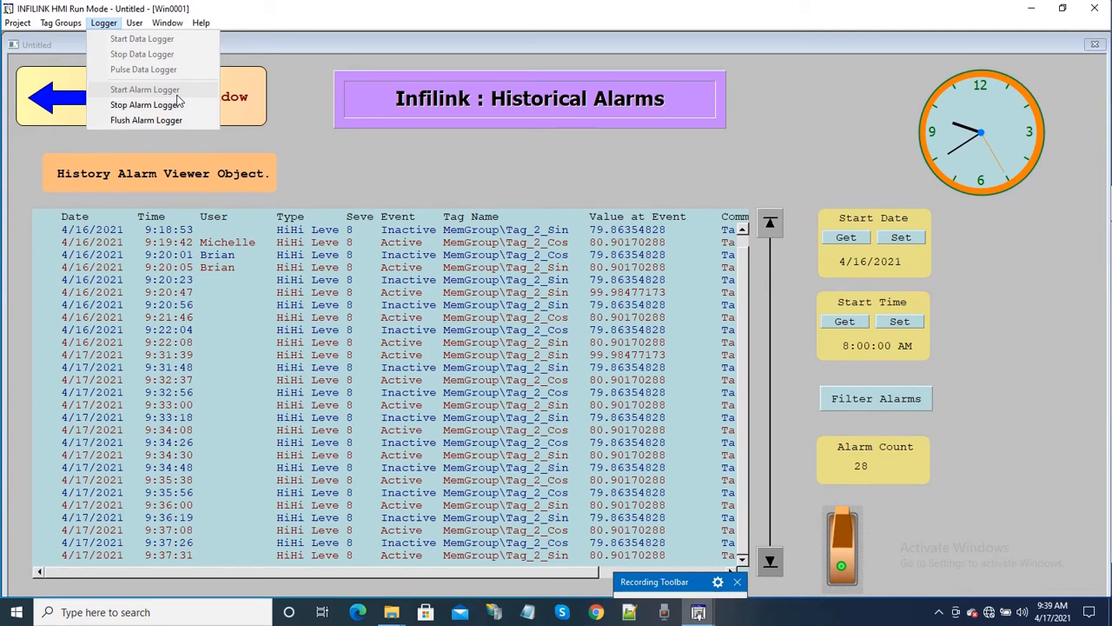
{"action": "left_click", "coordinate": [283, 149]}
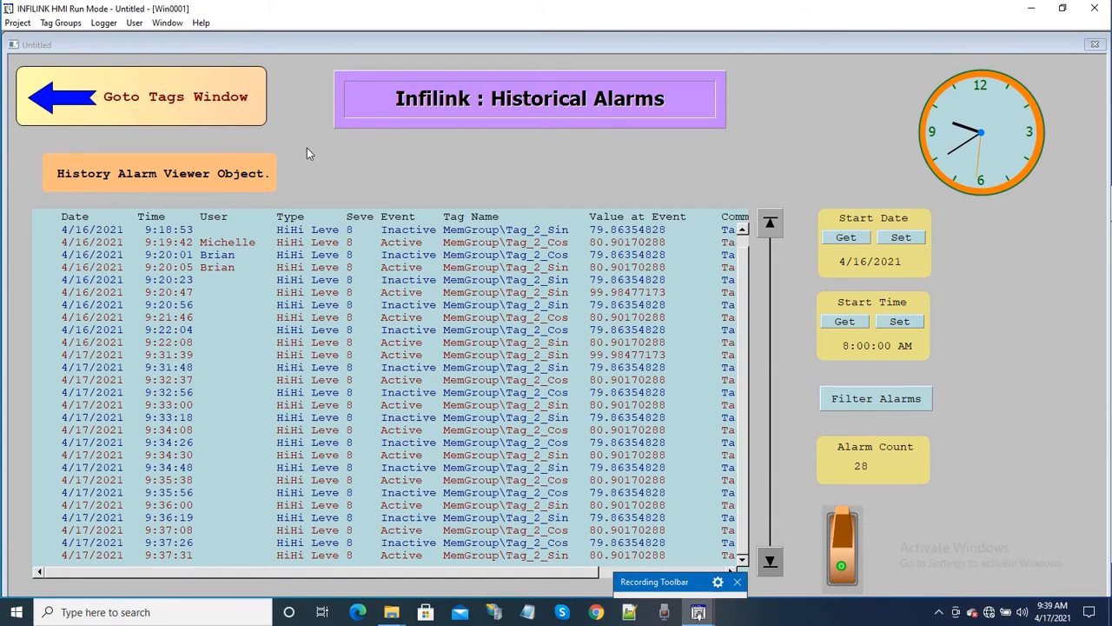
{"action": "left_click", "coordinate": [18, 22]}
{"action": "left_click", "coordinate": [27, 55]}
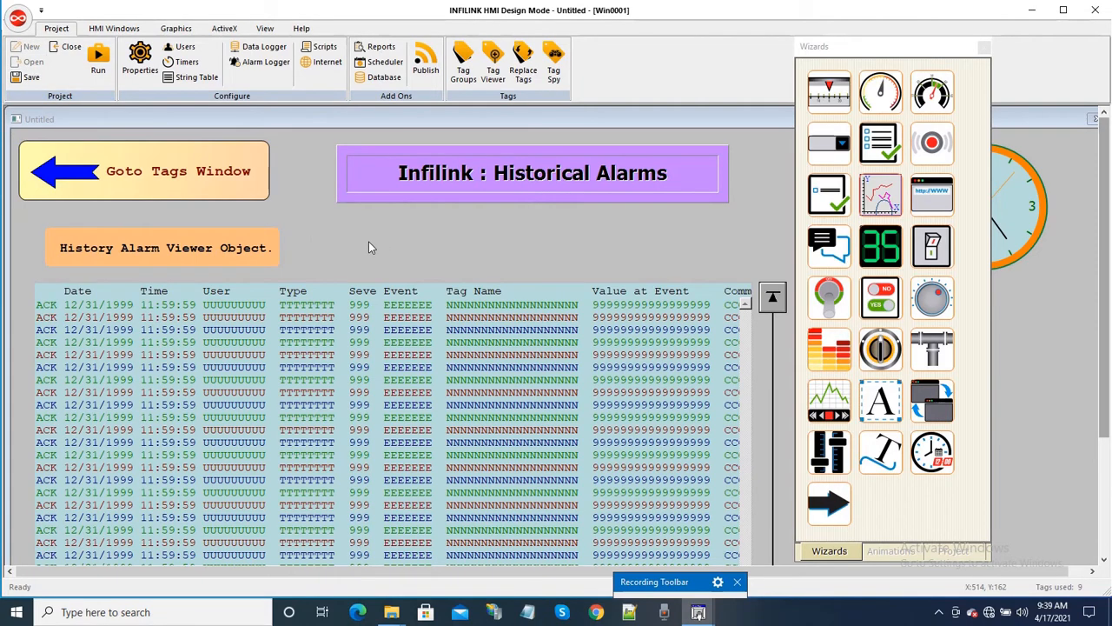
Examine the level alarm definitions of the Tag_1_Sin tag in MemGroup and close its properties without changes
{"action": "left_click", "coordinate": [463, 65]}
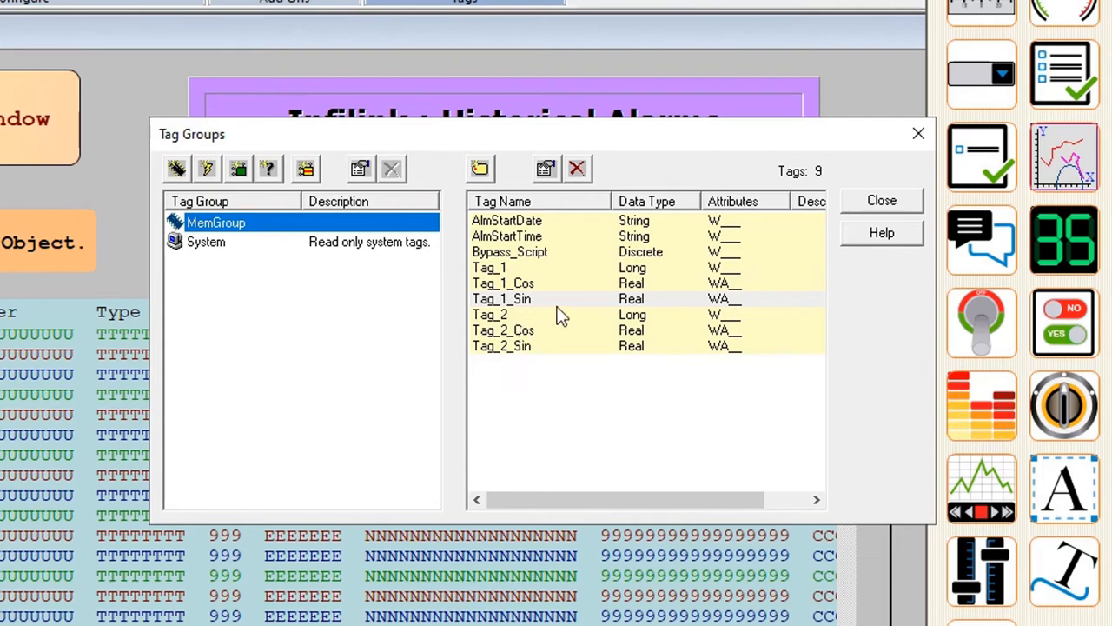
{"action": "double_click", "coordinate": [520, 305]}
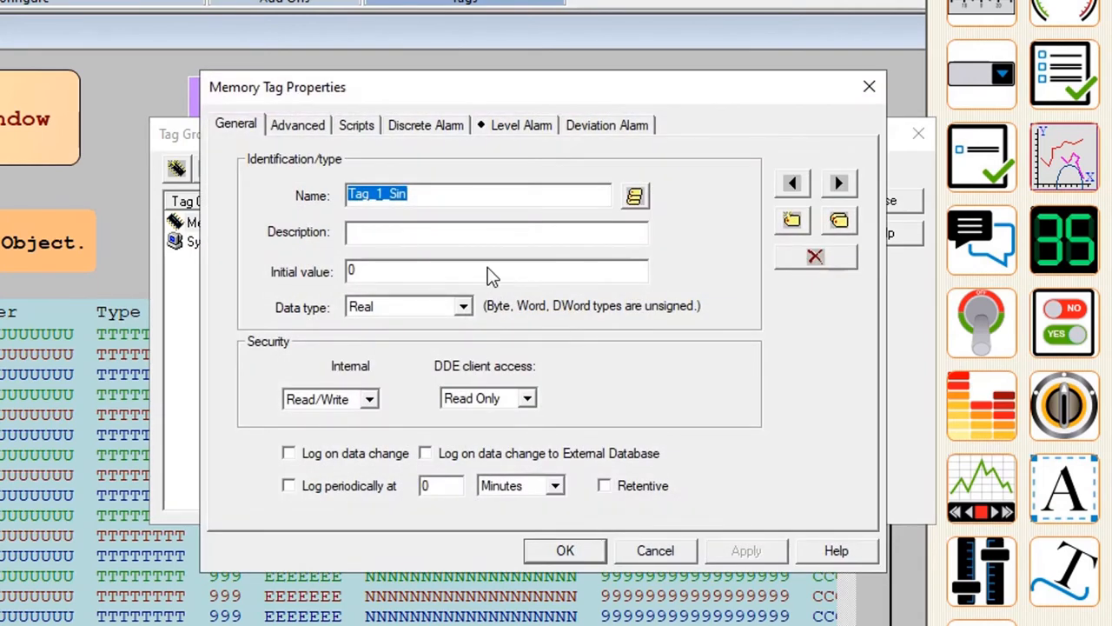
{"action": "left_click", "coordinate": [503, 125]}
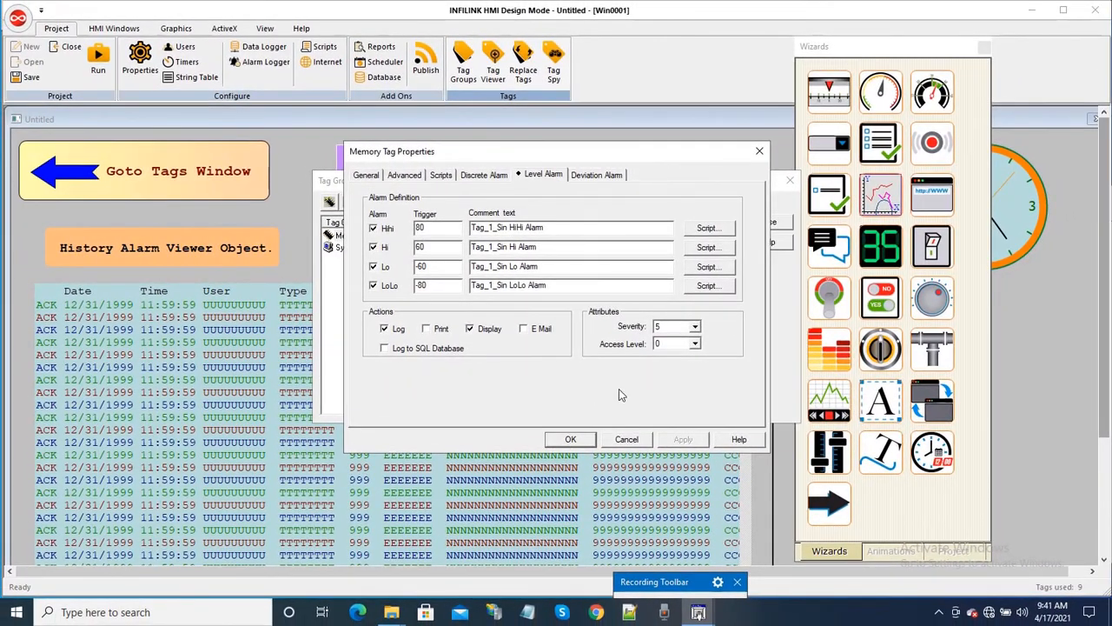
{"action": "left_click", "coordinate": [626, 439]}
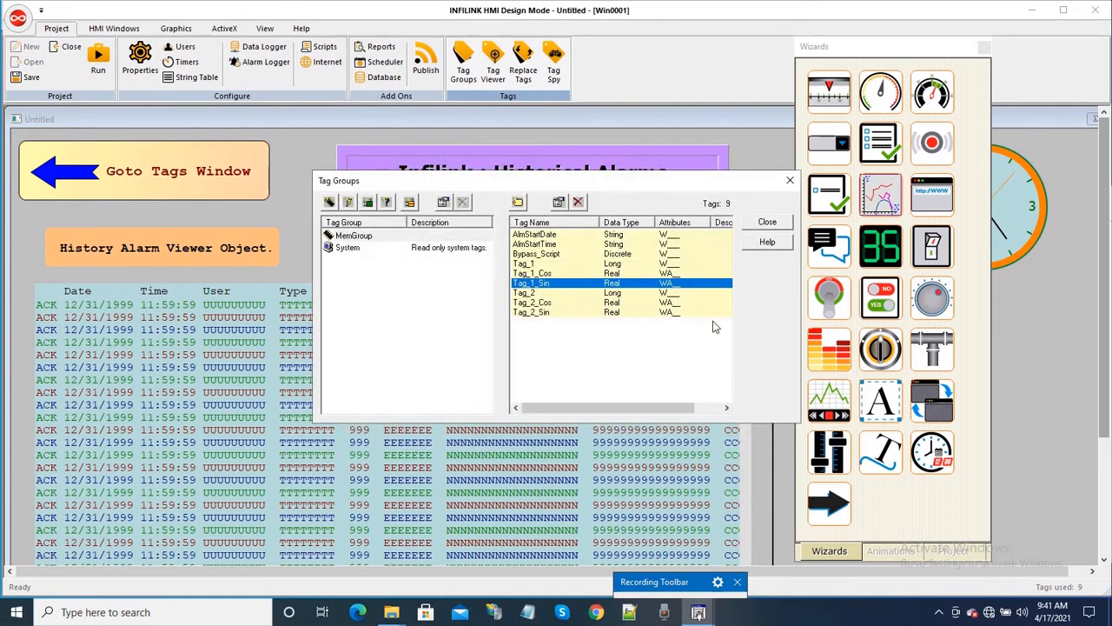
Close the tag groups list, examine the project's alarm logger settings and dismiss them without changes
{"action": "left_click", "coordinate": [769, 226]}
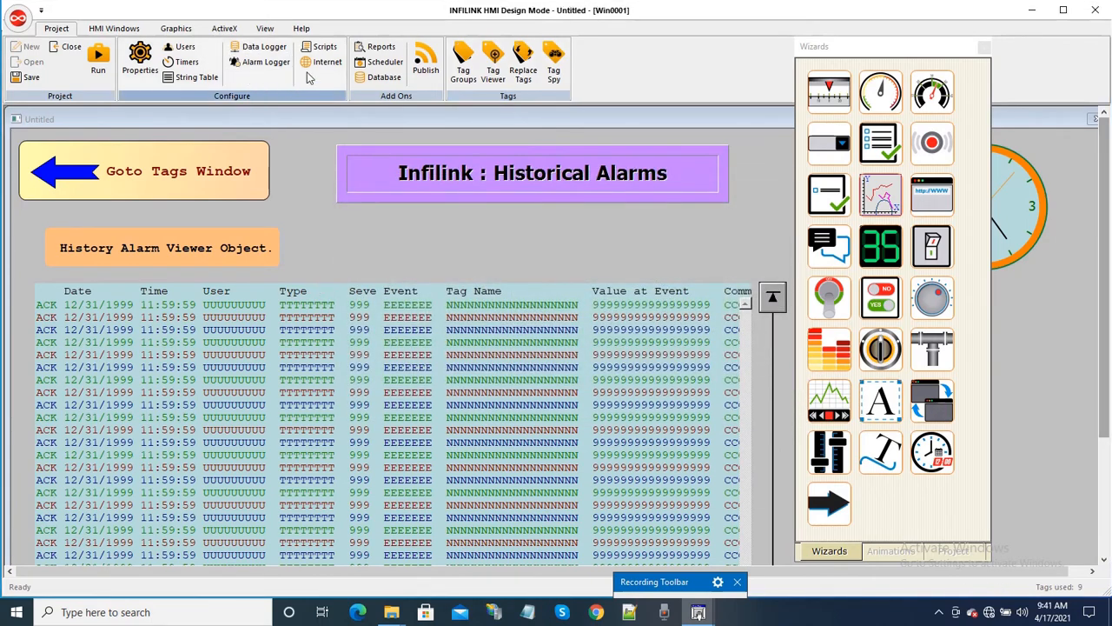
{"action": "left_click", "coordinate": [259, 62]}
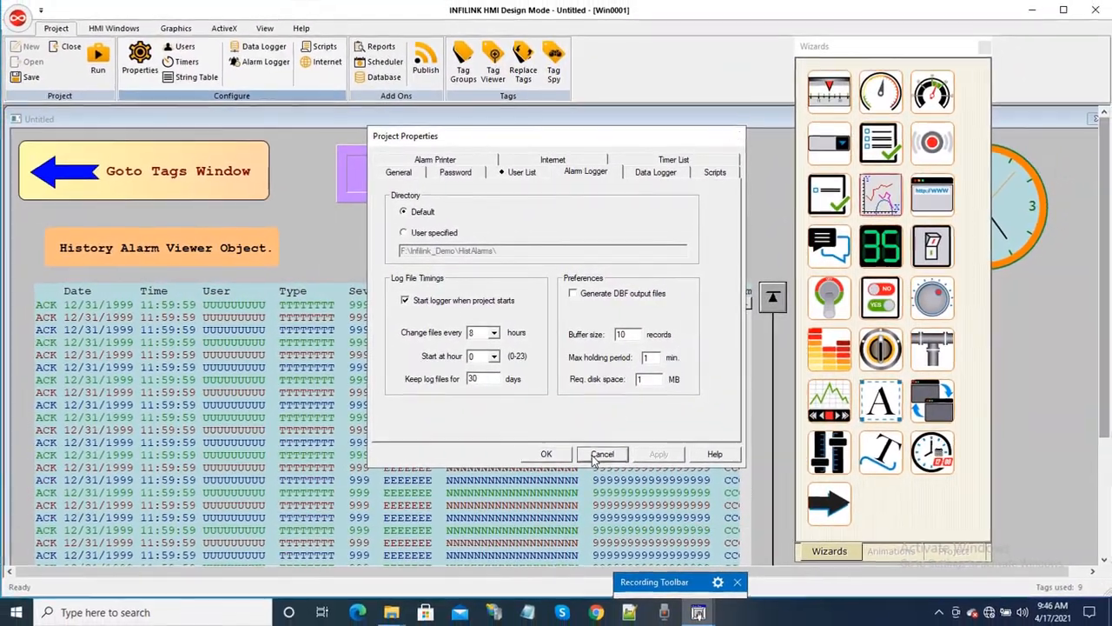
{"action": "left_click", "coordinate": [604, 459]}
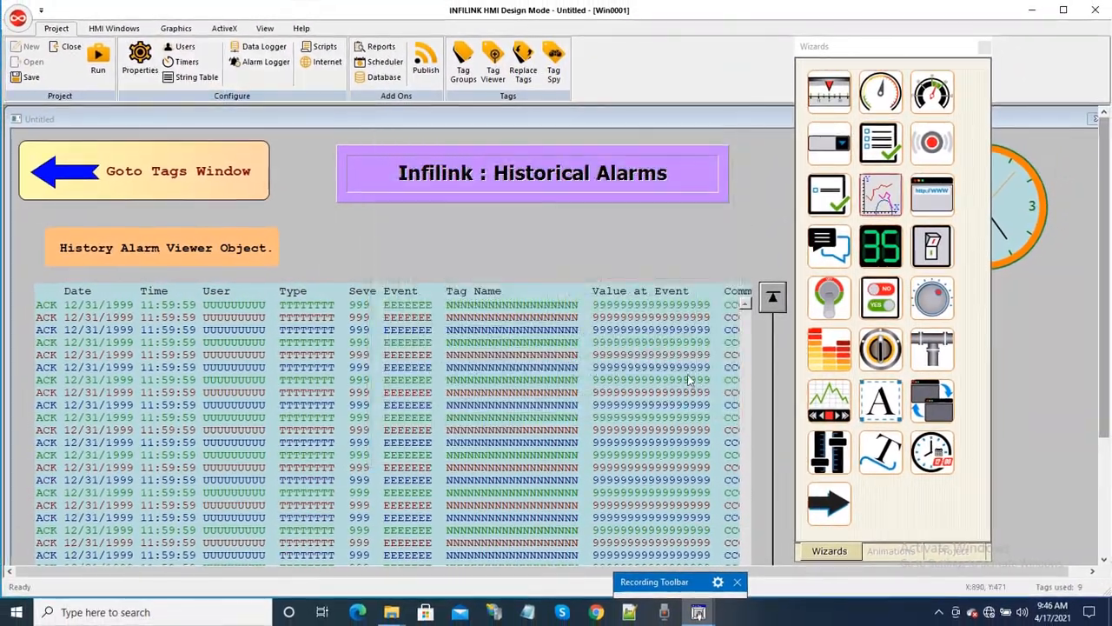
Close the Wizards palette and examine the Take Action script of the Filter Alarms button, leaving it unchanged
{"action": "left_click", "coordinate": [987, 42]}
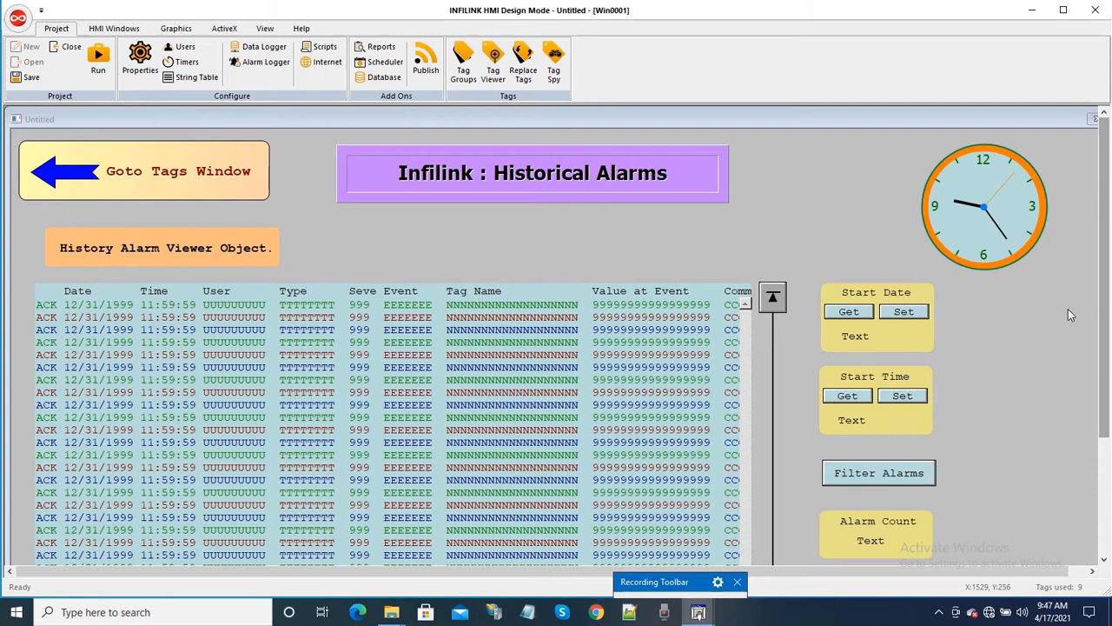
{"action": "right_click", "coordinate": [881, 479]}
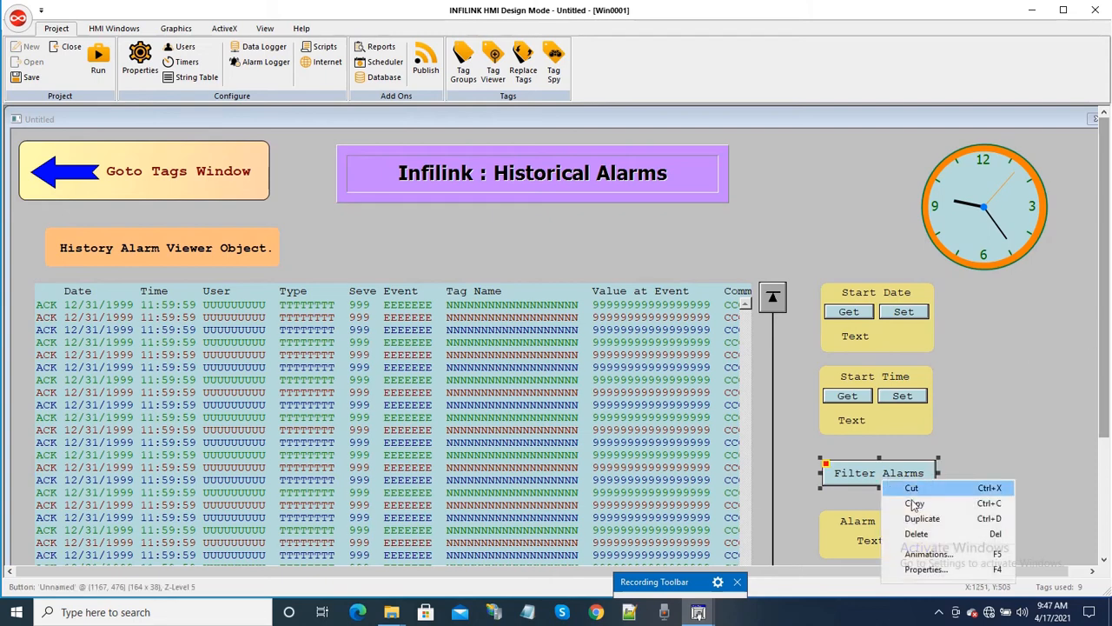
{"action": "left_click", "coordinate": [924, 555]}
{"action": "double_click", "coordinate": [491, 222]}
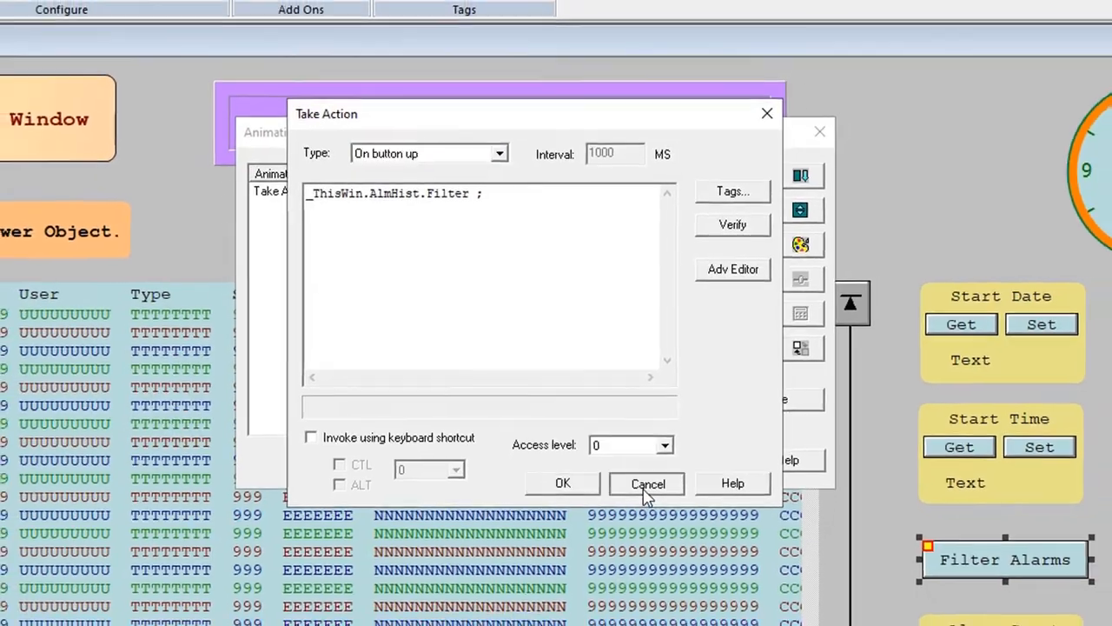
{"action": "left_click", "coordinate": [649, 498]}
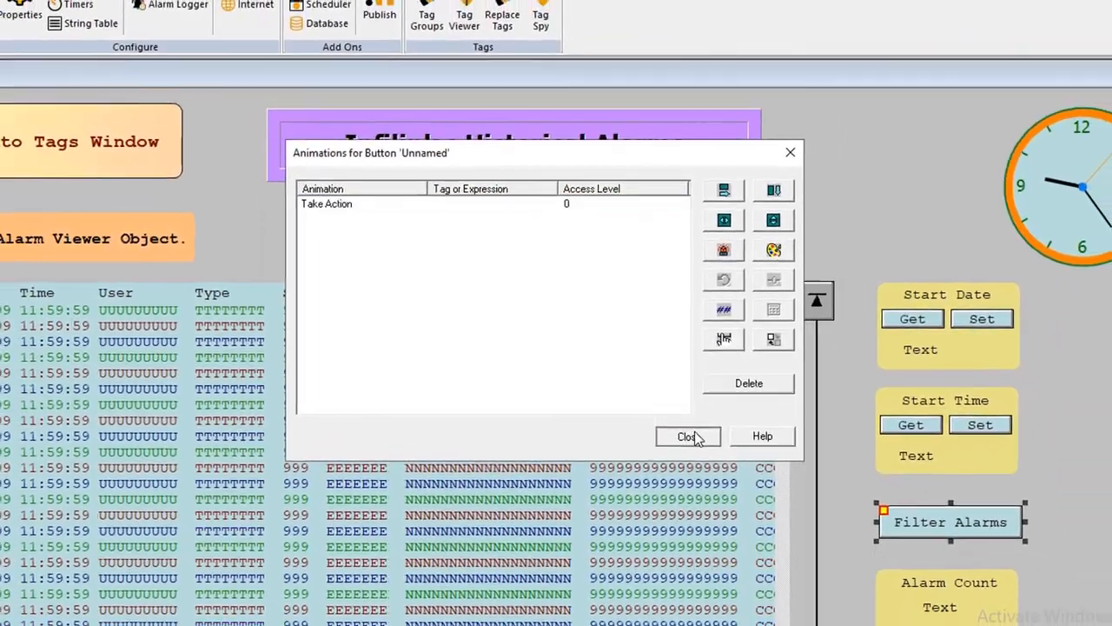
{"action": "left_click", "coordinate": [691, 436]}
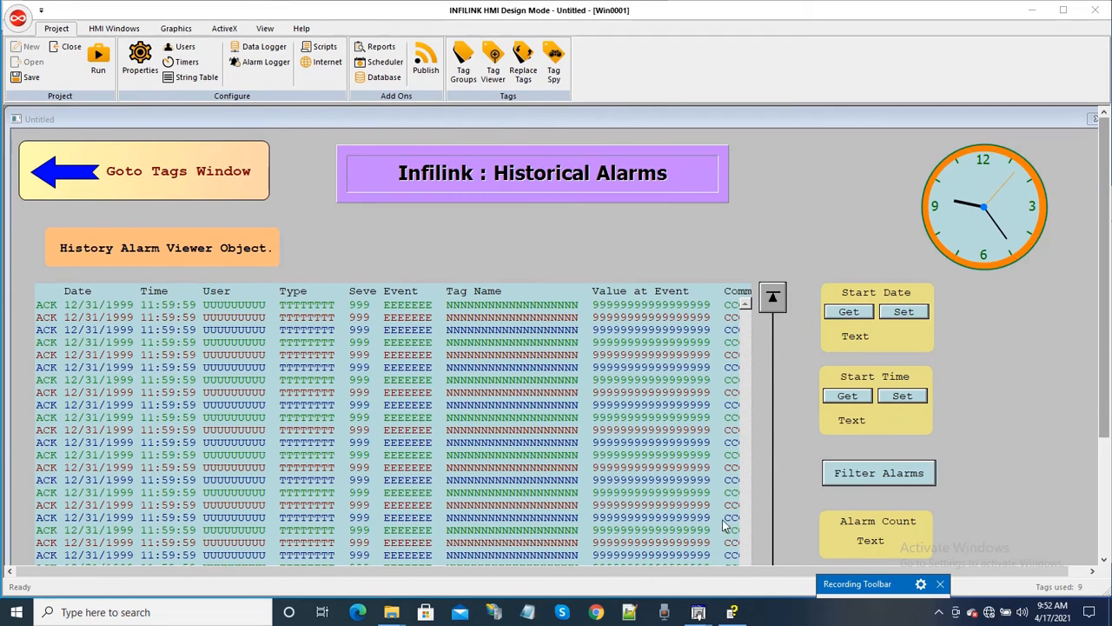
Switch to the Infilink help document, read the properties for alarm history viewers from Filter to Print, and return to the project window
{"action": "left_click", "coordinate": [735, 613]}
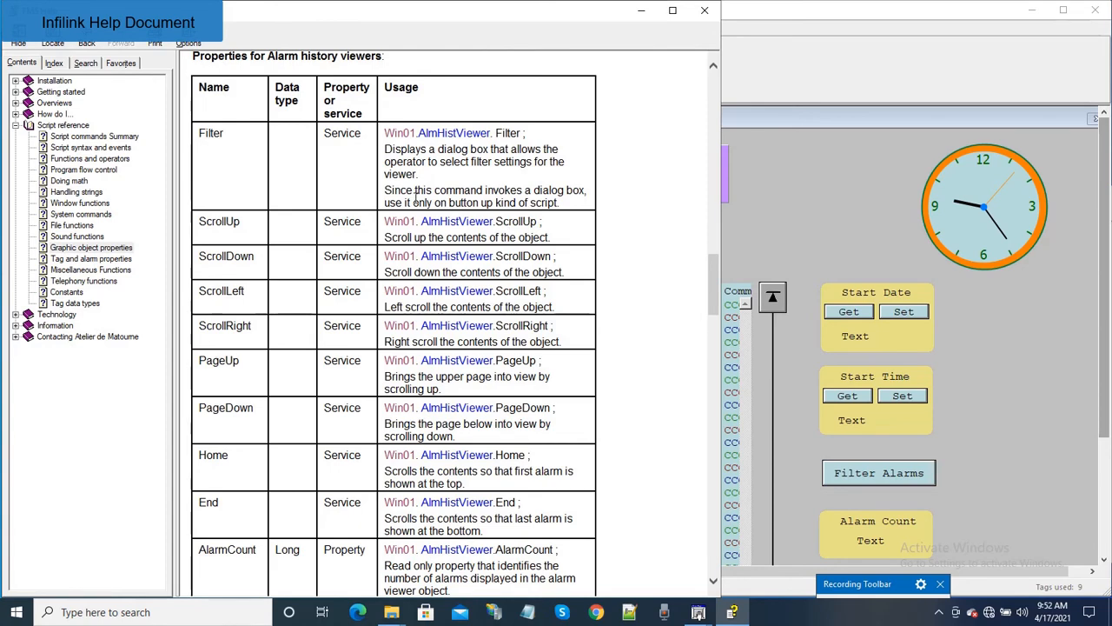
{"action": "left_click", "coordinate": [712, 66]}
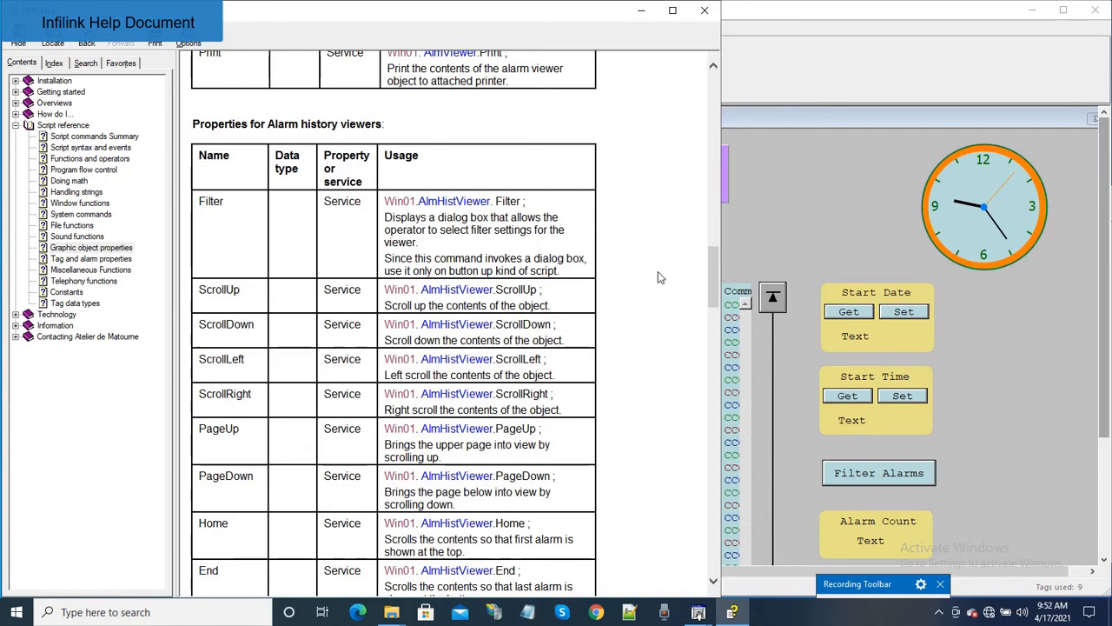
{"action": "left_click_drag", "start_coordinate": [710, 258], "coordinate": [713, 270]}
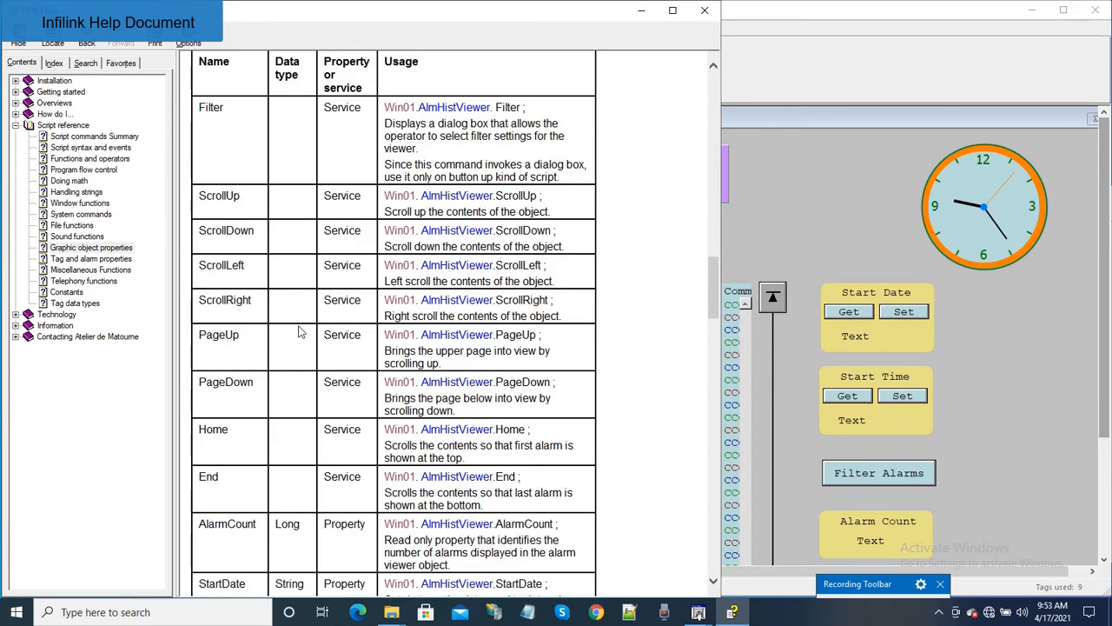
{"action": "scroll", "coordinate": [290, 310], "scroll_direction": "down", "scroll_amount": 5}
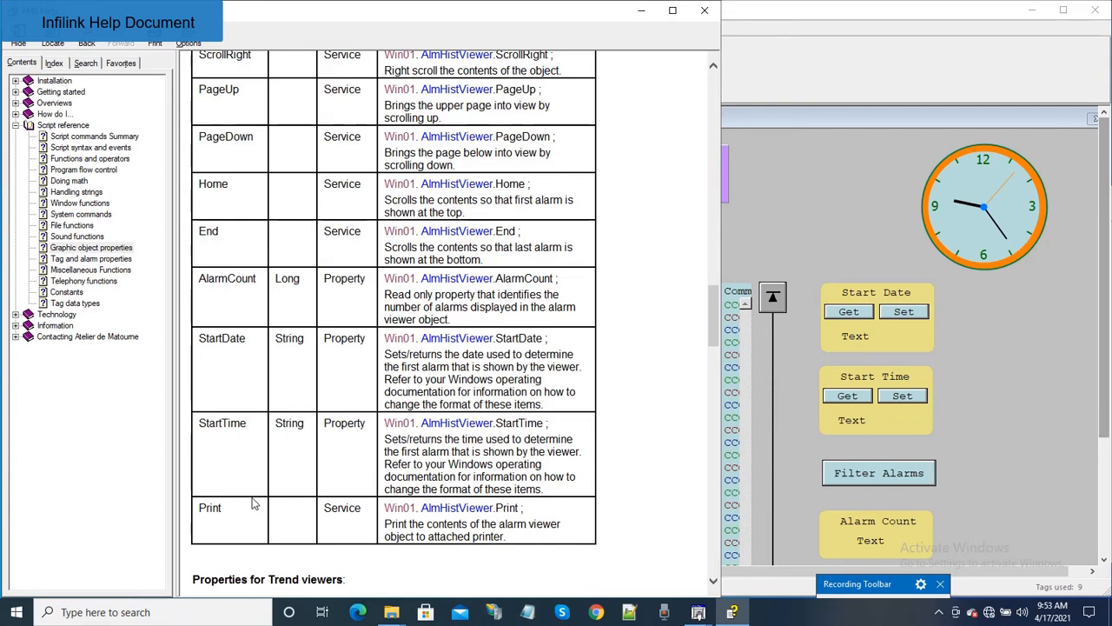
{"action": "left_click", "coordinate": [881, 220]}
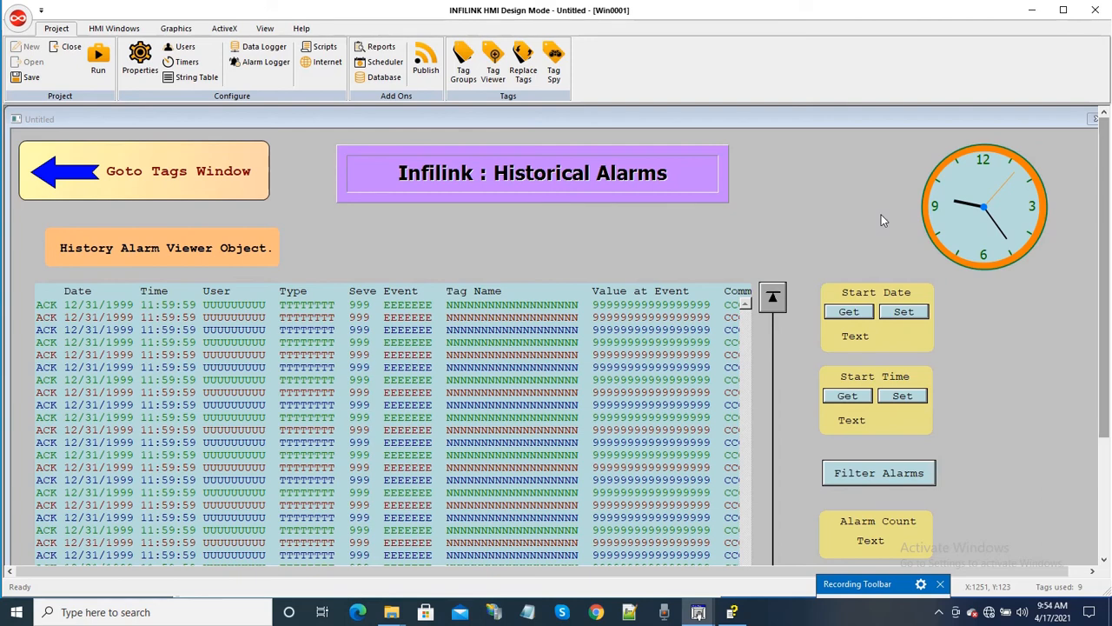
Switch to the Utilities folder of Infilink_6_0_2 in File Explorer and launch AlfToCsv.exe
{"action": "left_click", "coordinate": [391, 612]}
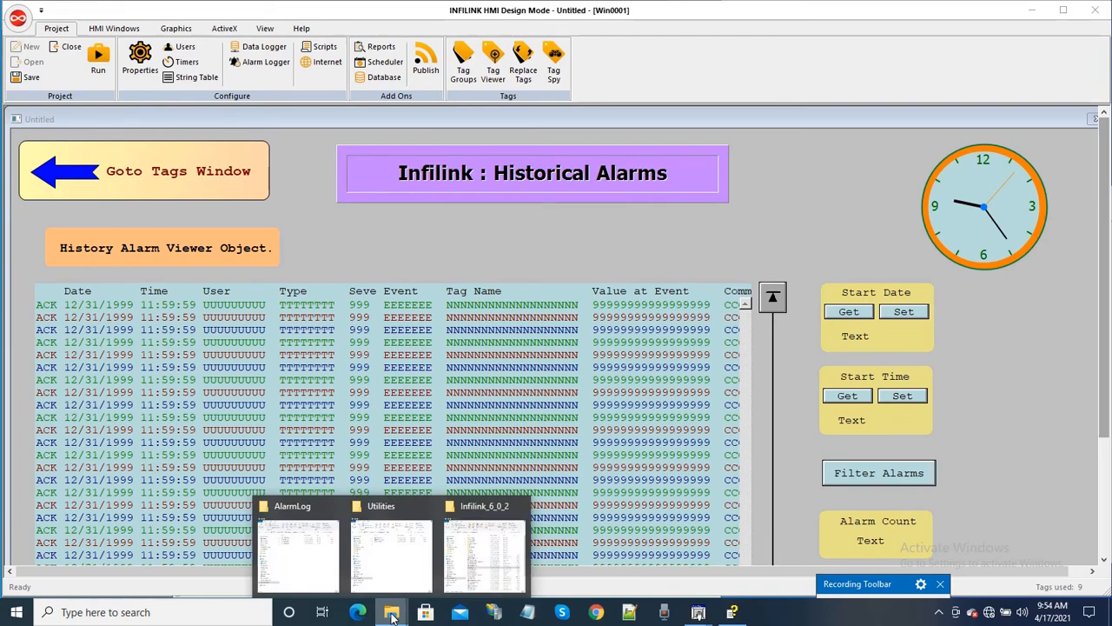
{"action": "left_click", "coordinate": [410, 574]}
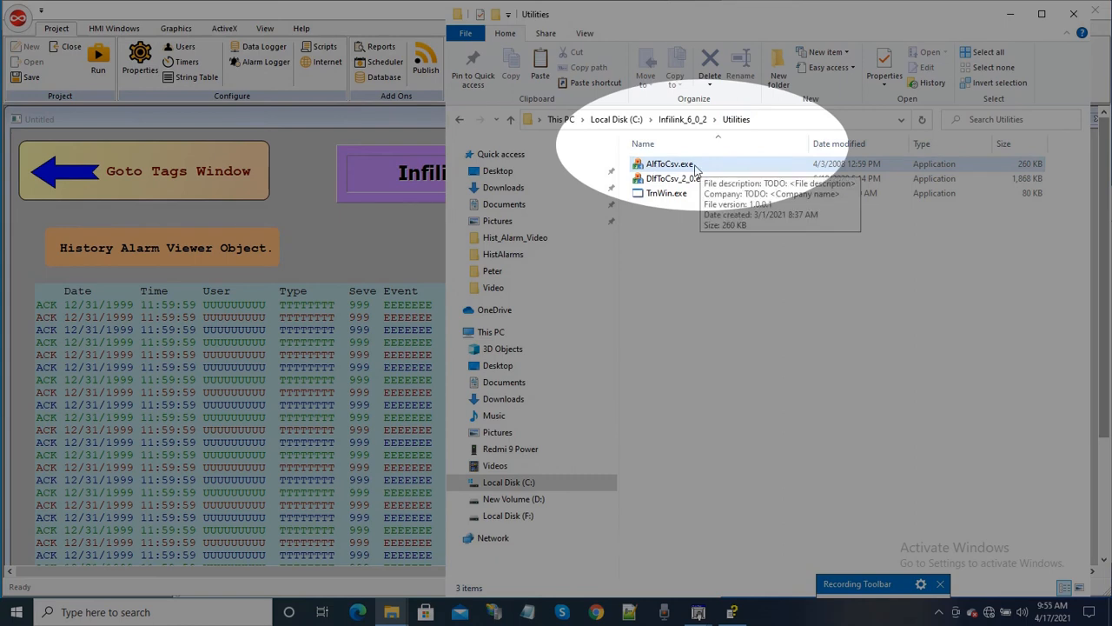
{"action": "left_click", "coordinate": [645, 169]}
{"action": "double_click", "coordinate": [645, 167]}
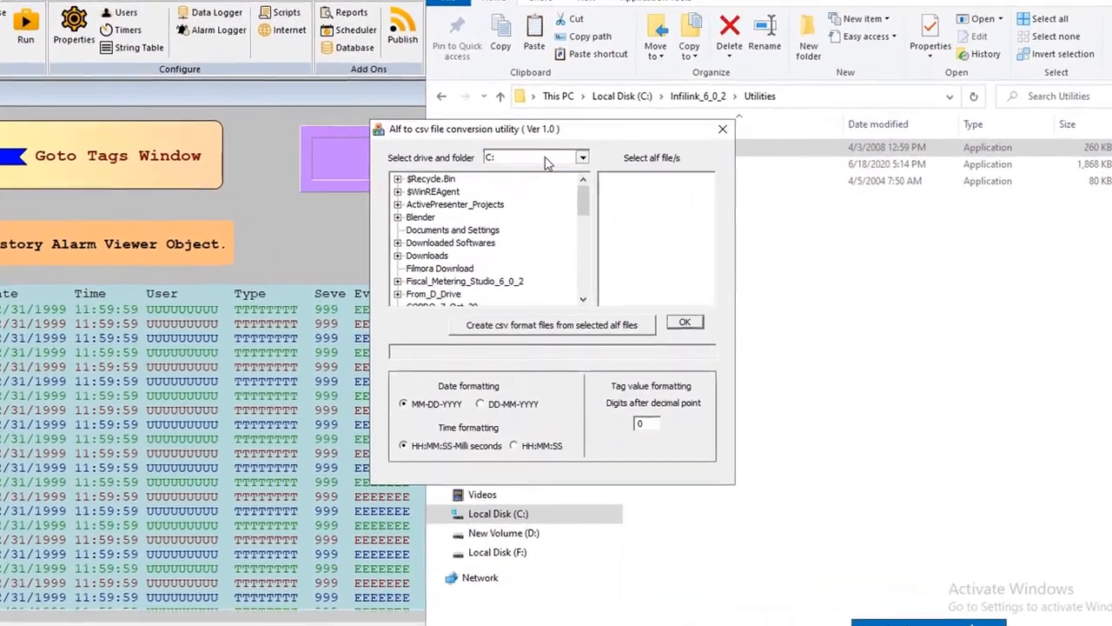
Set the conversion utility's source to the AlarmLog folder under Infilink_Demo\HistAlarms on drive F:
{"action": "left_click", "coordinate": [580, 170]}
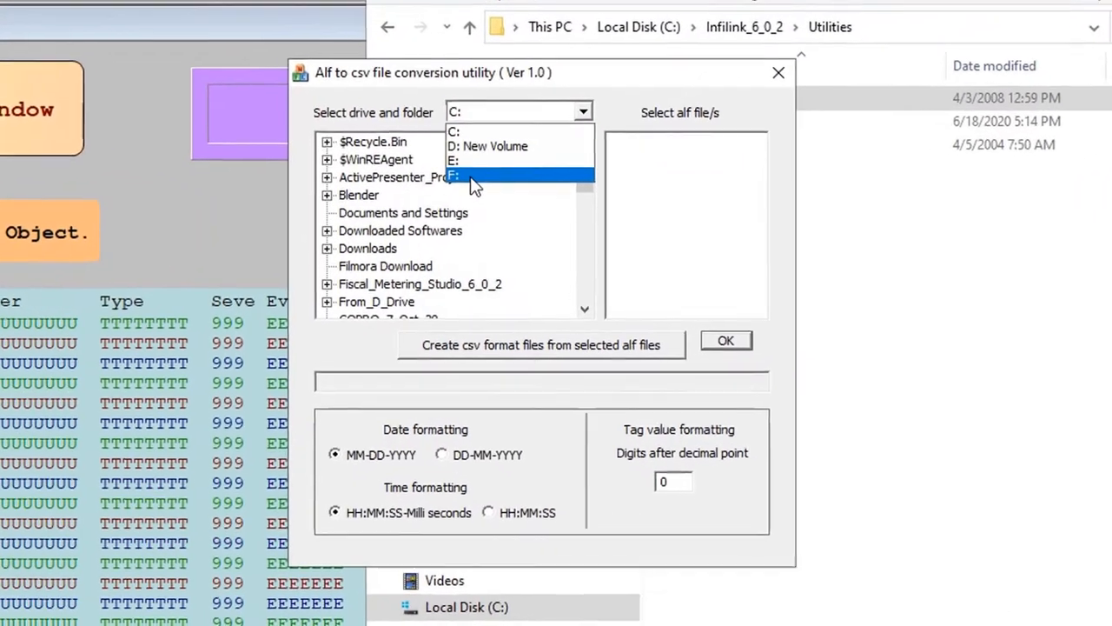
{"action": "left_click", "coordinate": [482, 185]}
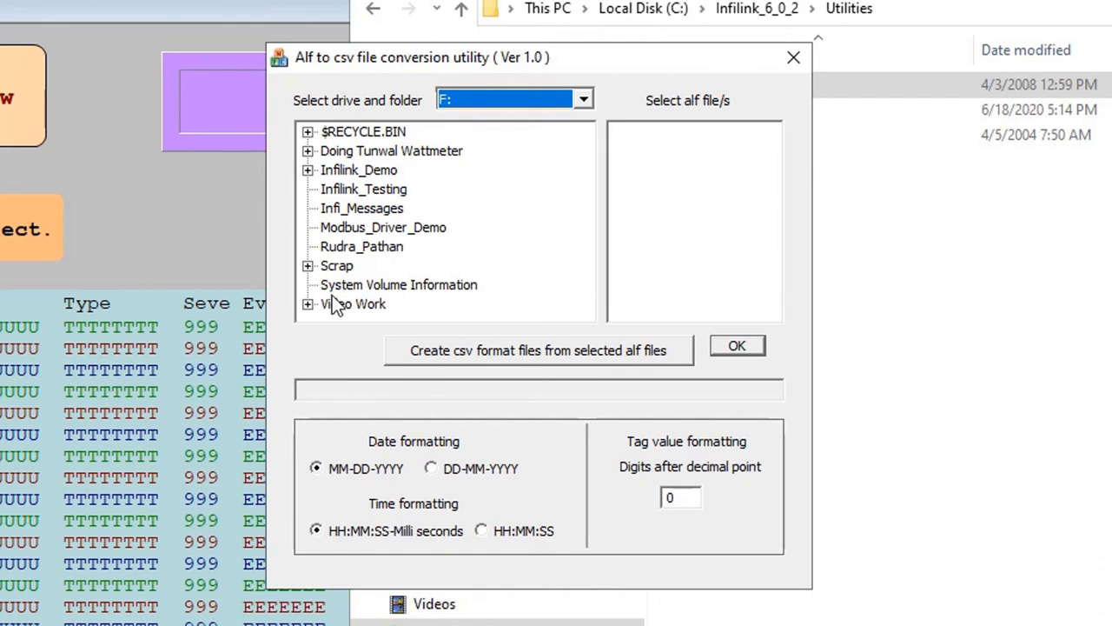
{"action": "double_click", "coordinate": [327, 169]}
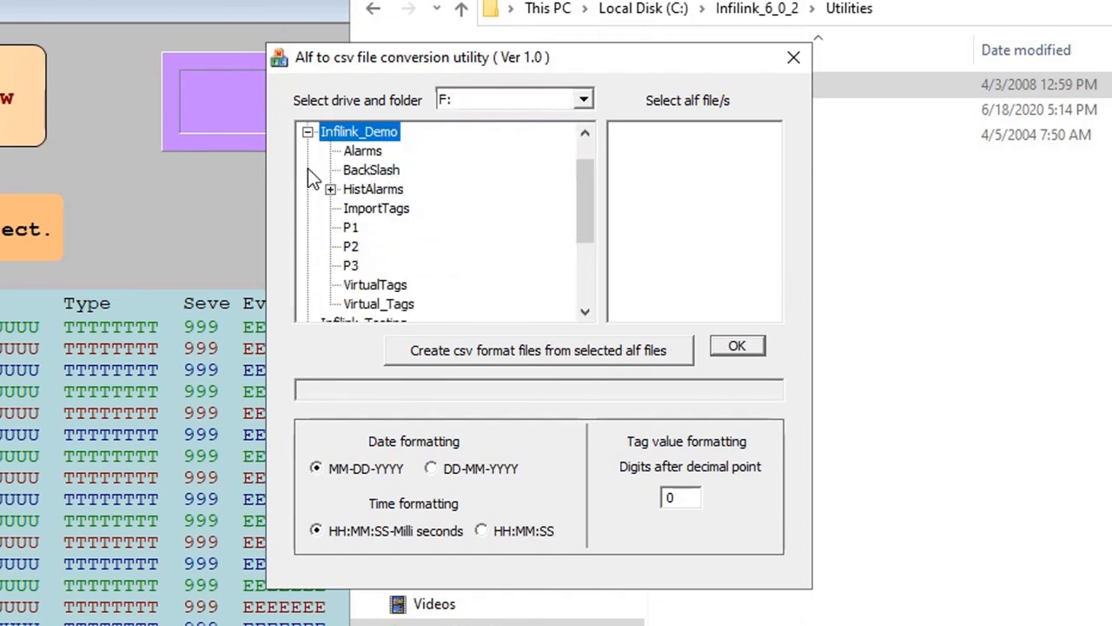
{"action": "left_click", "coordinate": [330, 189]}
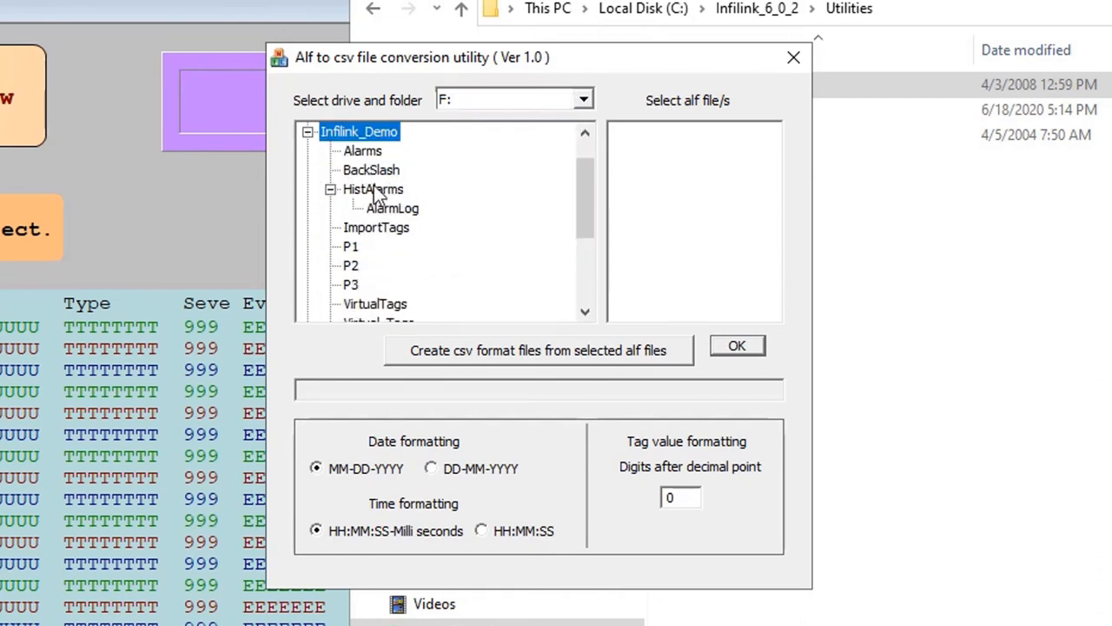
{"action": "left_click", "coordinate": [391, 208]}
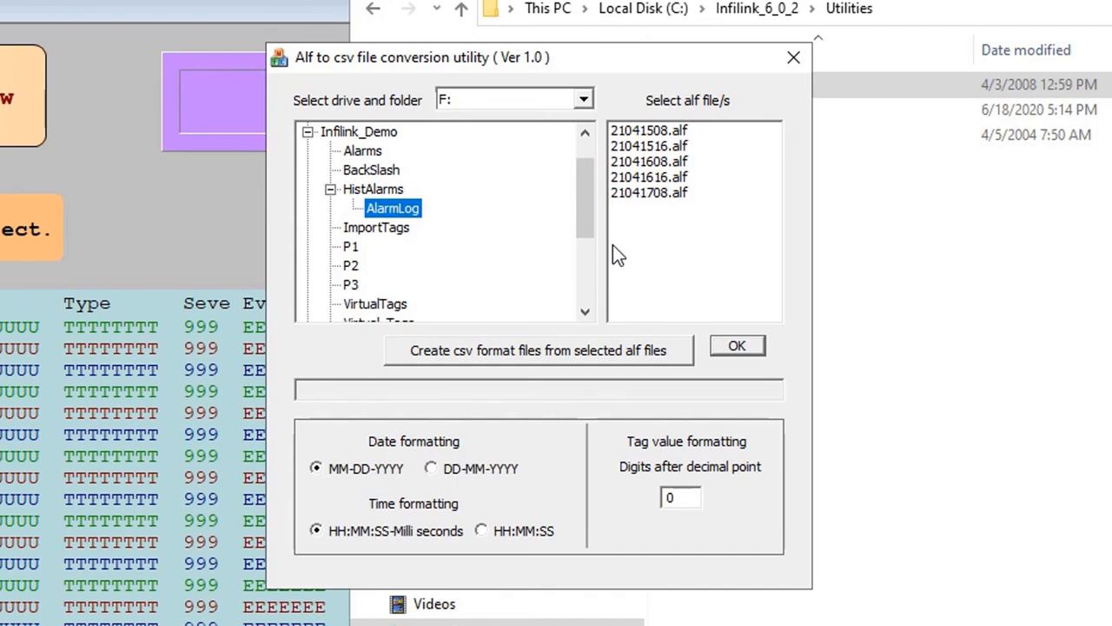
Create csv files from only 21041616.alf and 21041708.alf, and close the conversion utility
{"action": "left_click", "coordinate": [650, 131]}
{"action": "left_click", "coordinate": [649, 146], "text": "ctrl"}
{"action": "left_click", "coordinate": [649, 161], "text": "ctrl"}
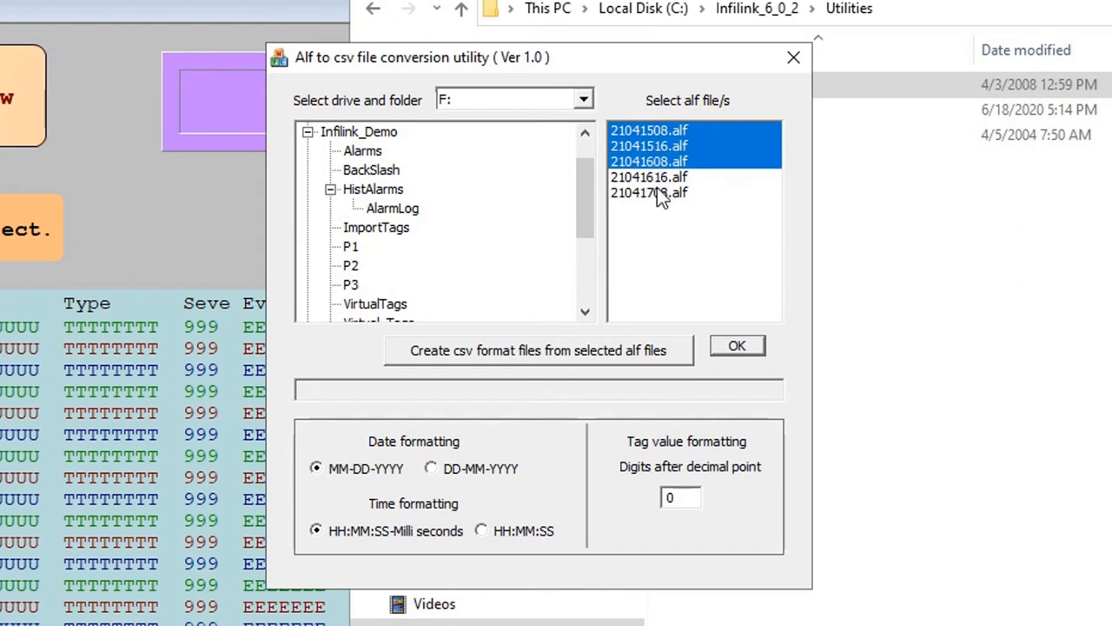
{"action": "left_click", "coordinate": [657, 192], "text": "ctrl"}
{"action": "left_click", "coordinate": [662, 176], "text": "ctrl"}
{"action": "left_click", "coordinate": [669, 162], "text": "ctrl"}
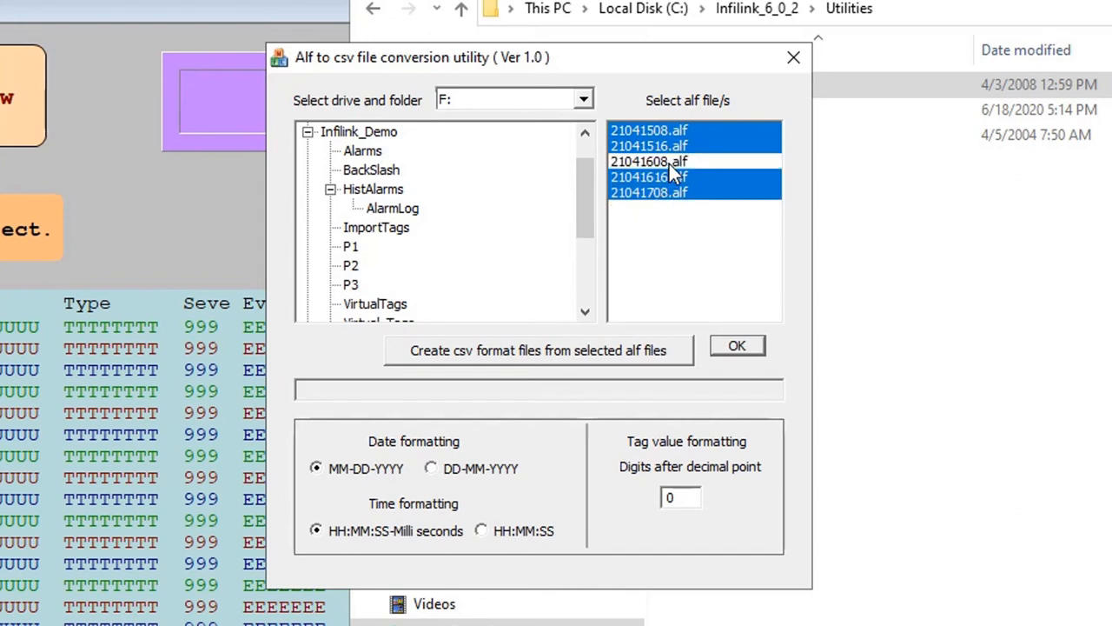
{"action": "left_click", "coordinate": [670, 146], "text": "ctrl"}
{"action": "left_click", "coordinate": [677, 131], "text": "ctrl"}
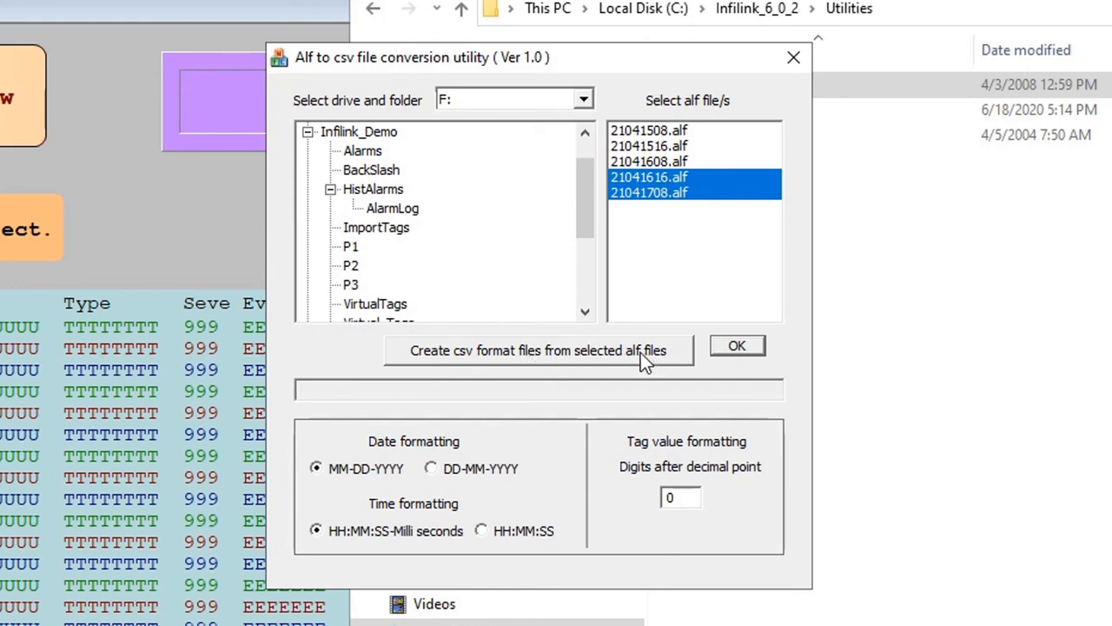
{"action": "left_click", "coordinate": [563, 356]}
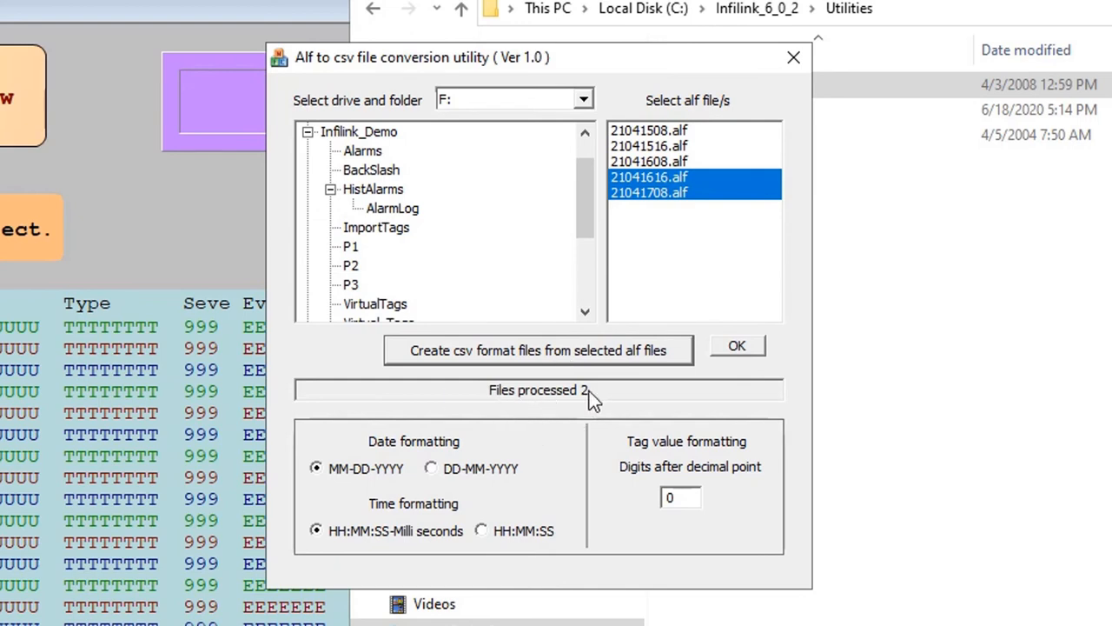
{"action": "left_click", "coordinate": [742, 346]}
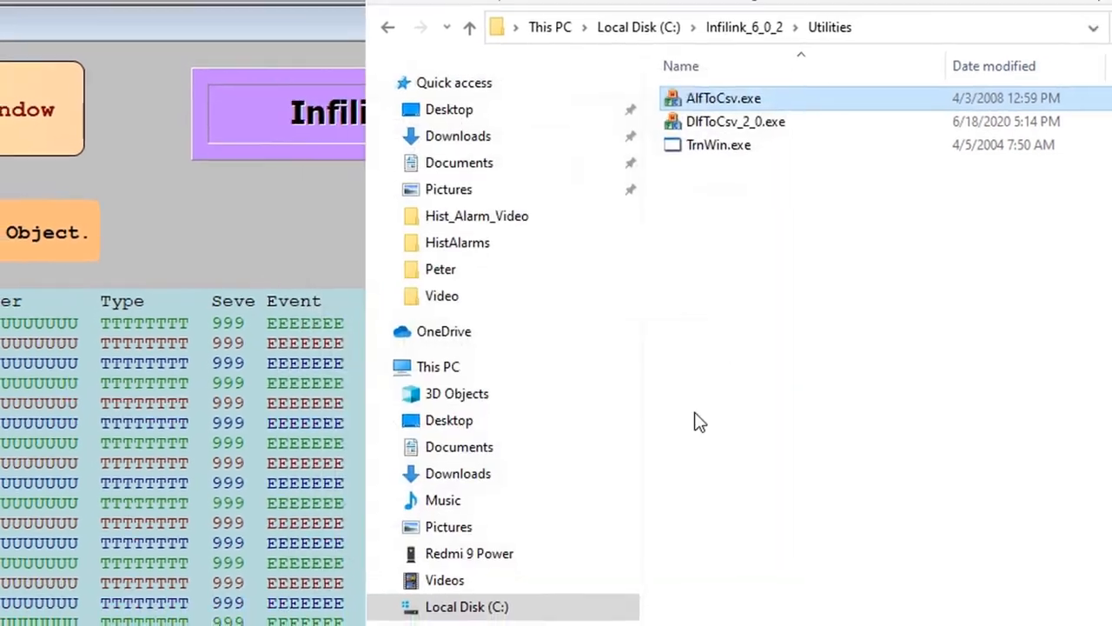
Switch to the AlarmLog folder in File Explorer and open 21041616.csv in the spreadsheet program
{"action": "mouse_move", "coordinate": [369, 623]}
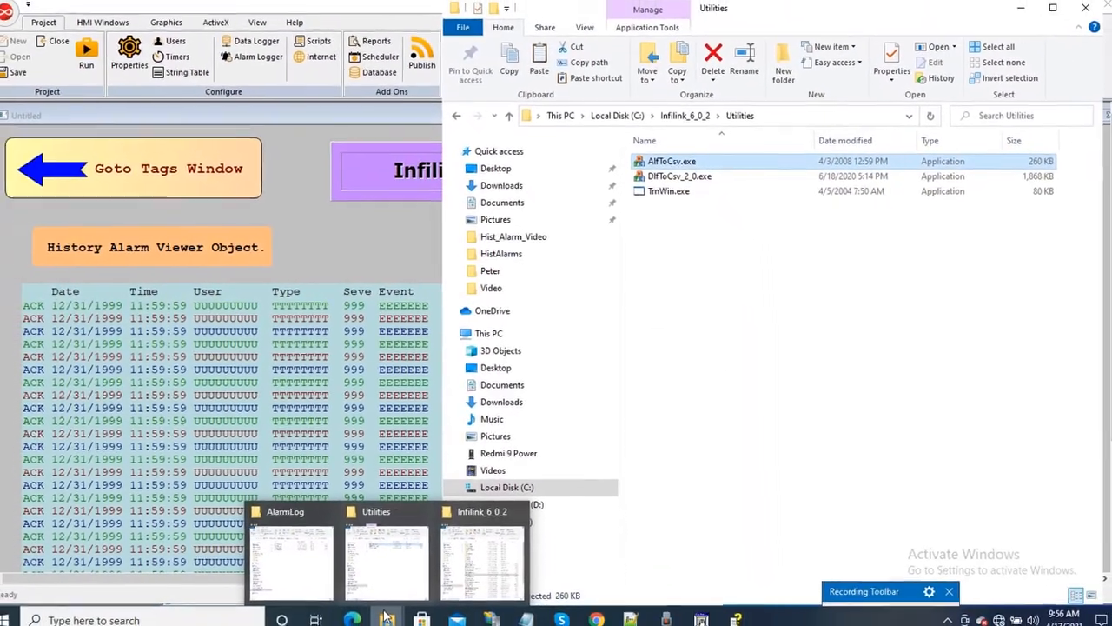
{"action": "left_click", "coordinate": [300, 563]}
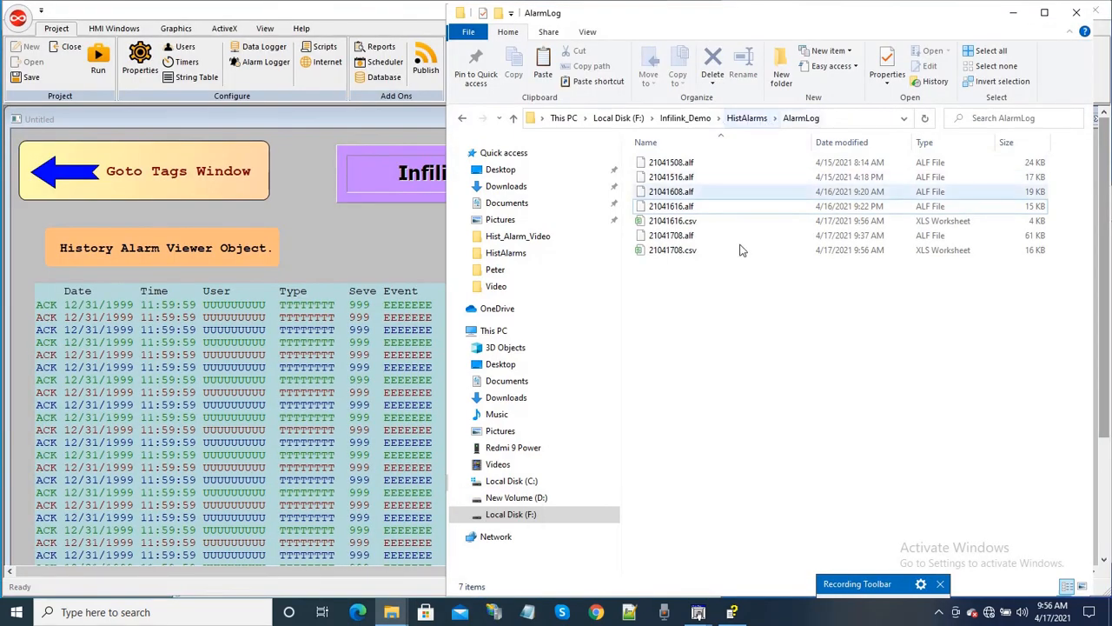
{"action": "left_click", "coordinate": [667, 225]}
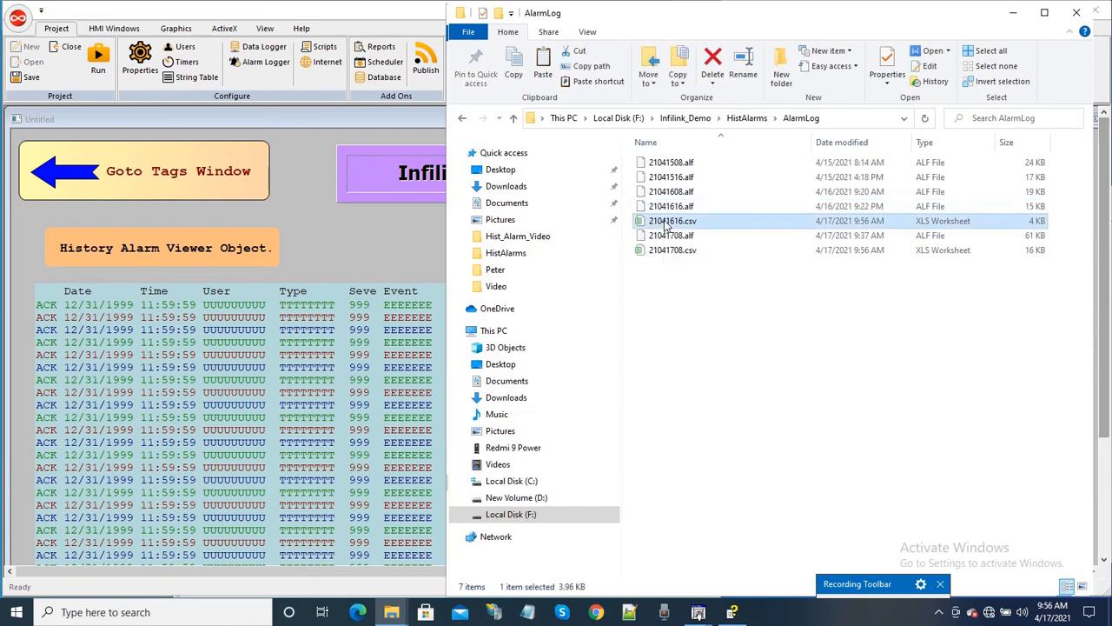
{"action": "double_click", "coordinate": [667, 223]}
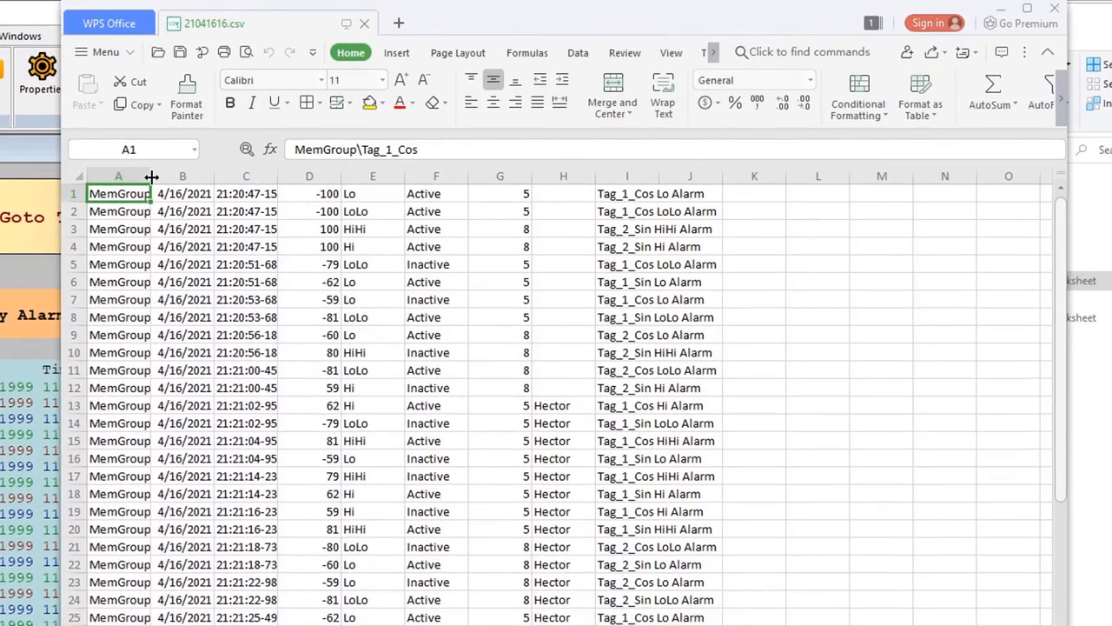
Widen columns A, B and C, narrow column D slightly, and examine the exported alarm records
{"action": "left_click_drag", "start_coordinate": [178, 164], "coordinate": [233, 176]}
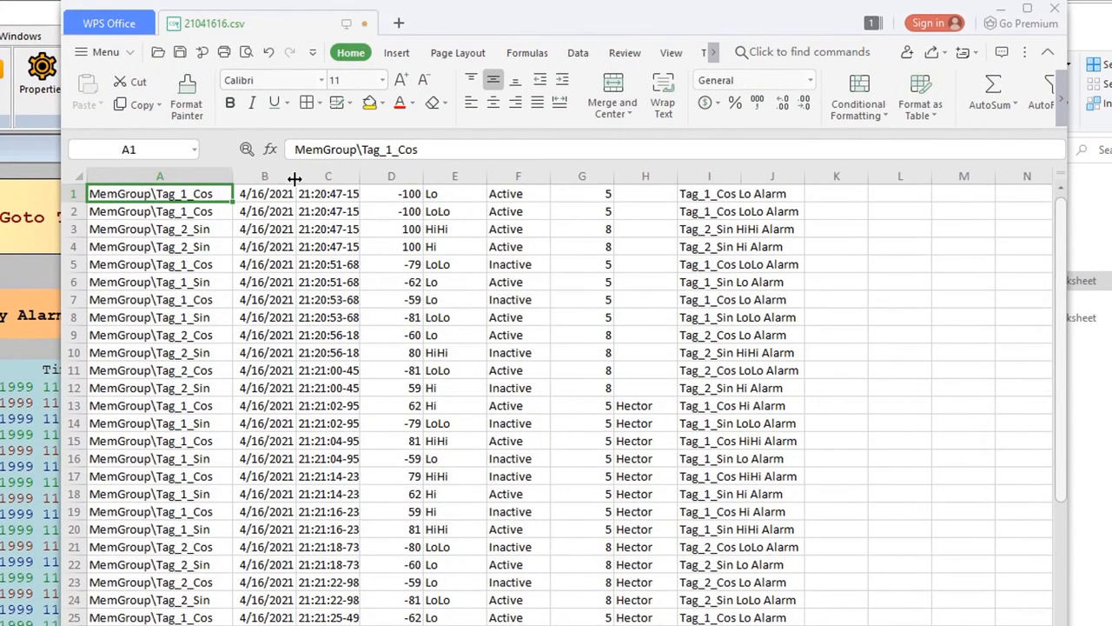
{"action": "left_click_drag", "start_coordinate": [341, 170], "coordinate": [340, 172]}
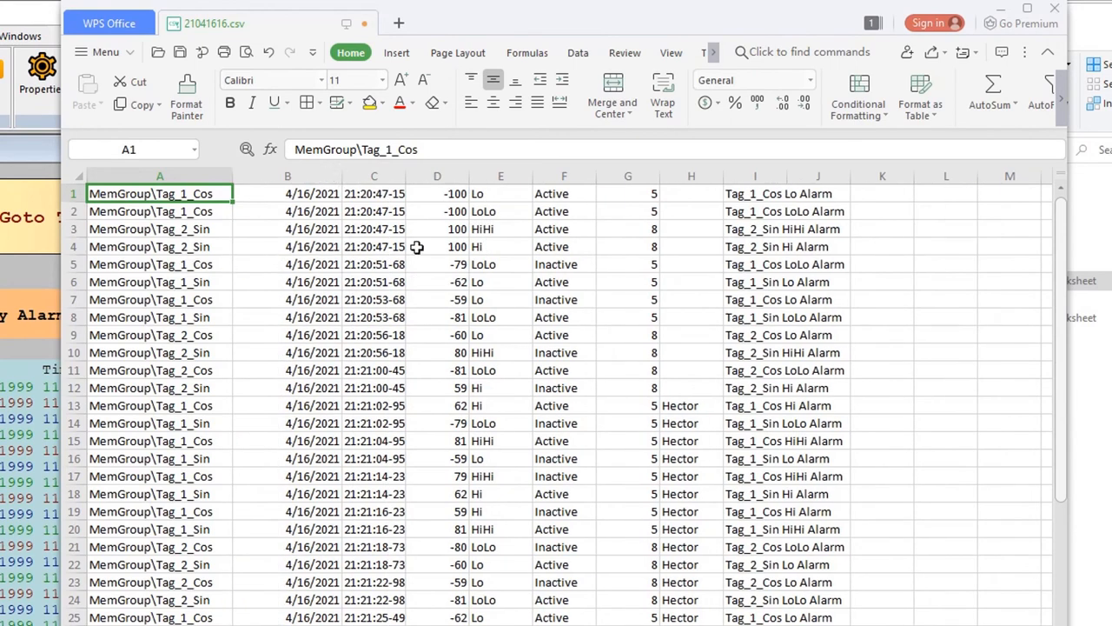
{"action": "left_click_drag", "start_coordinate": [409, 180], "coordinate": [442, 172]}
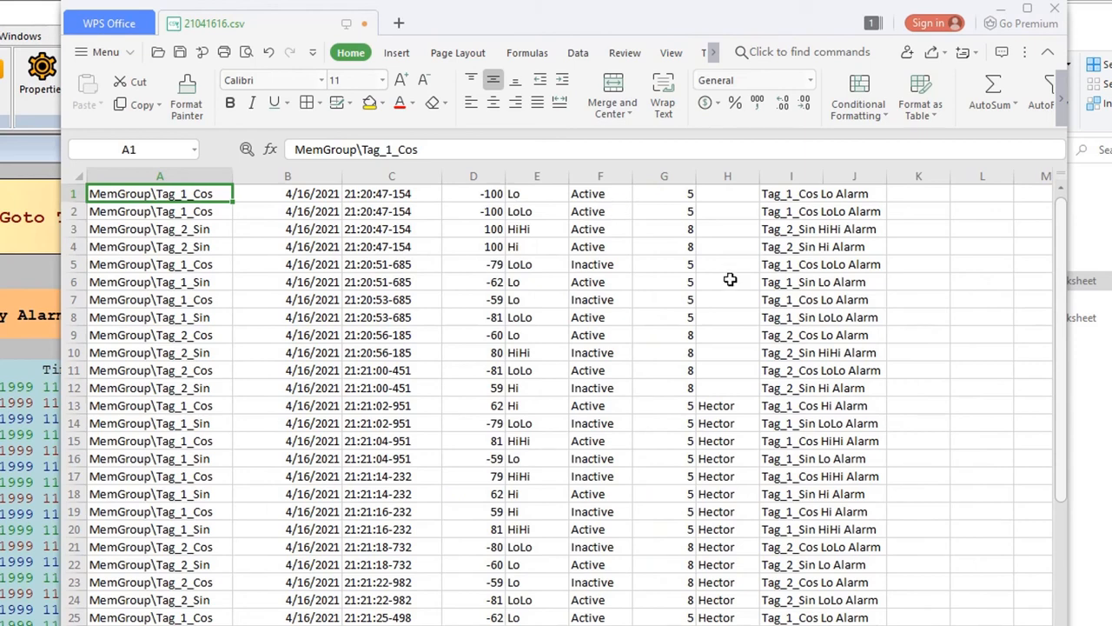
{"action": "left_click_drag", "start_coordinate": [506, 172], "coordinate": [496, 173]}
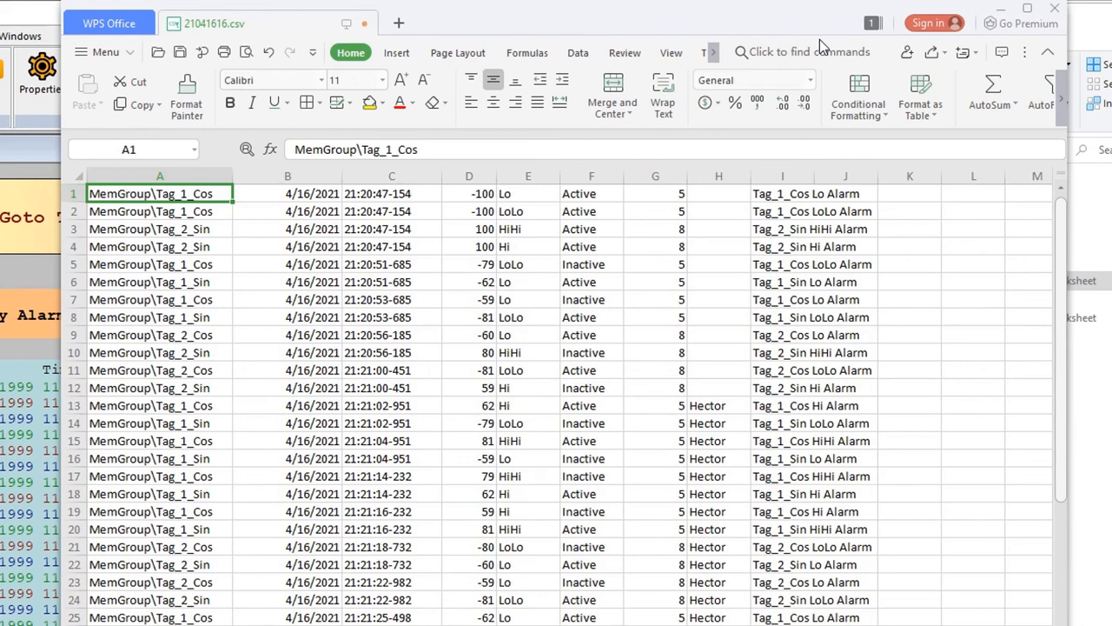
Close 21041616.csv without saving the changes and minimize the Utilities folder to return to the HMI project window
{"action": "left_click", "coordinate": [1054, 8]}
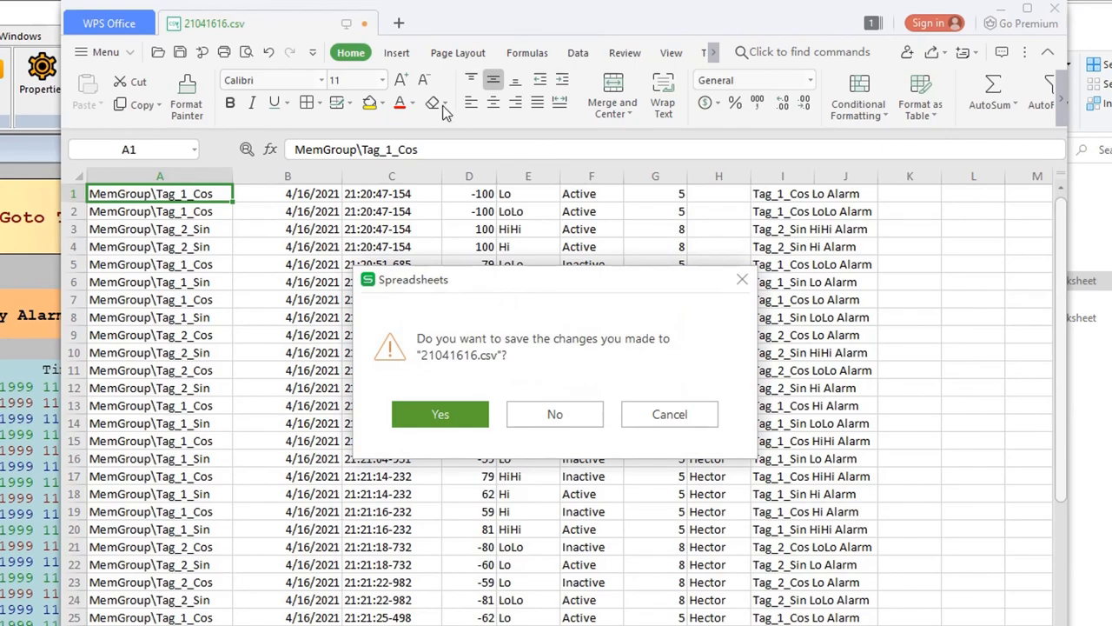
{"action": "left_click", "coordinate": [544, 416]}
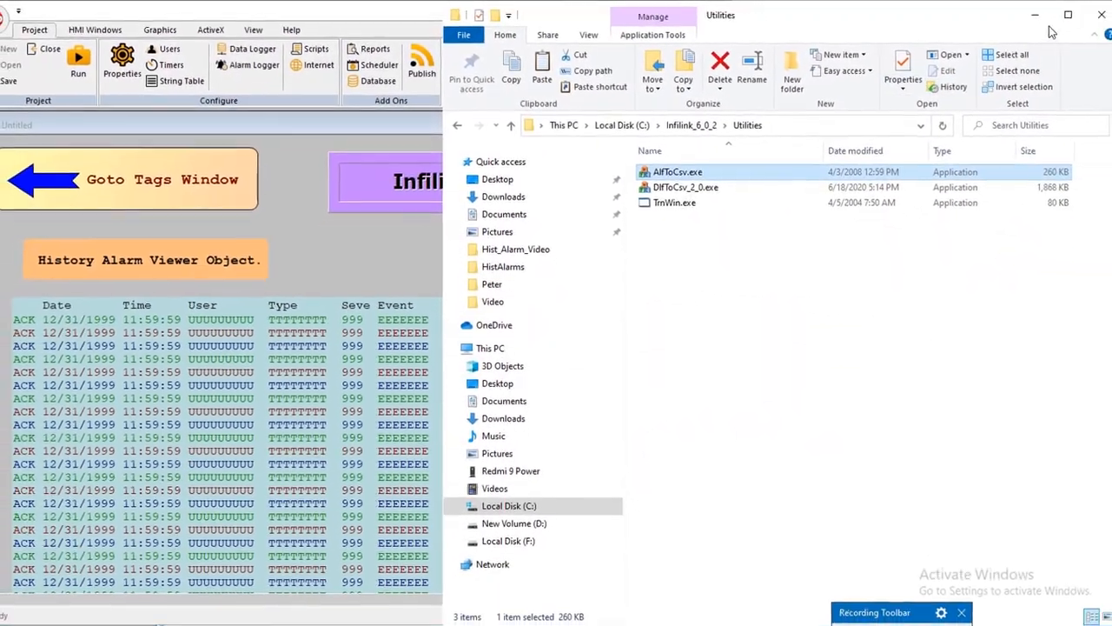
{"action": "left_click", "coordinate": [1022, 16]}
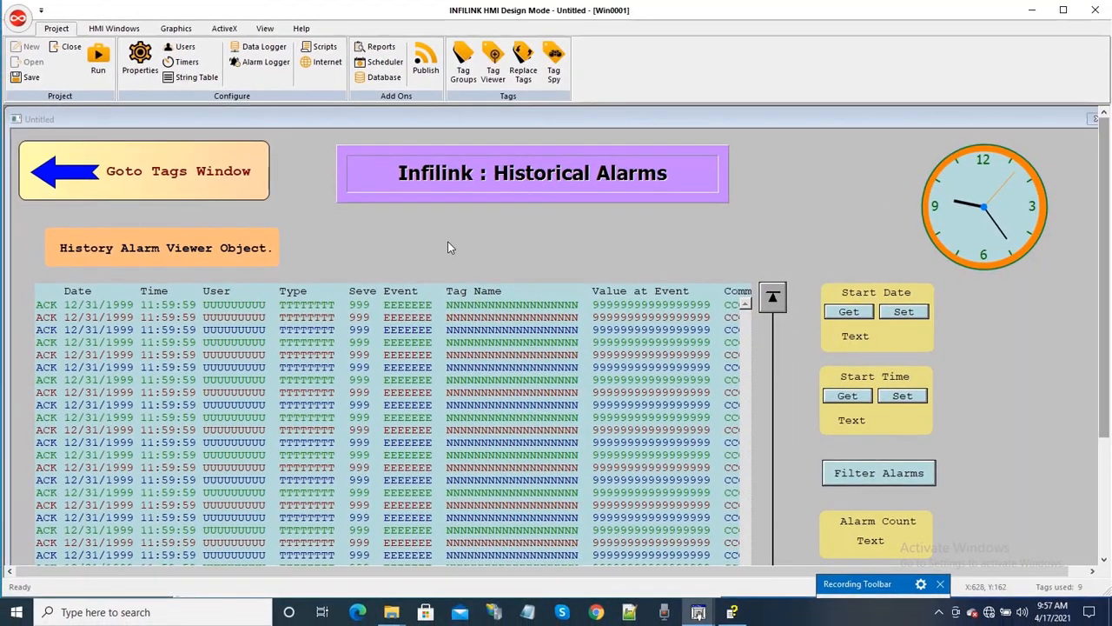